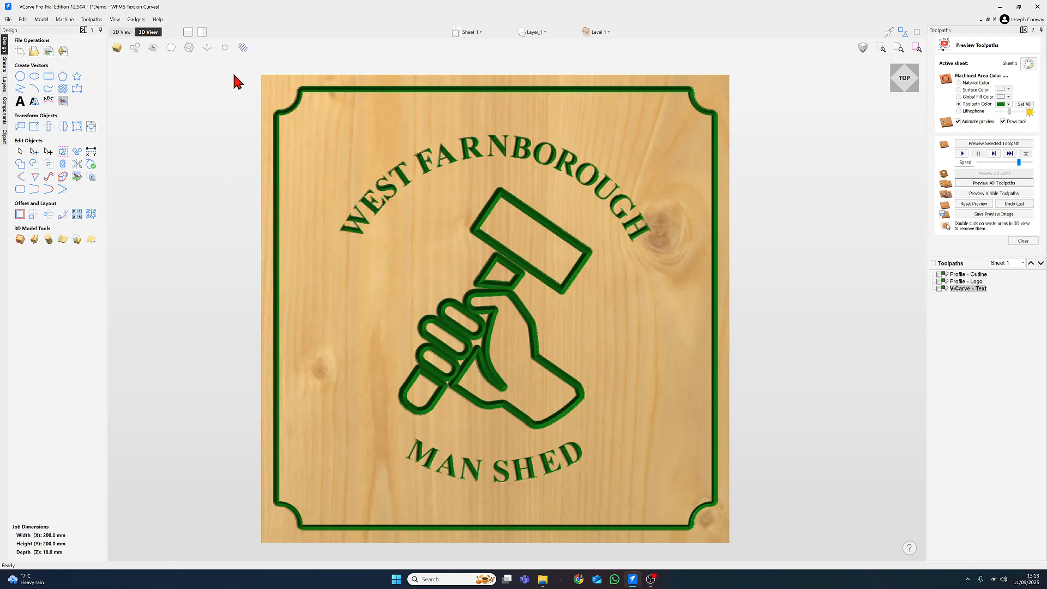
# Step: Review the sheet's job setup values and compare the 2D design with the 3D toolpath preview
pyautogui.click(123, 34)
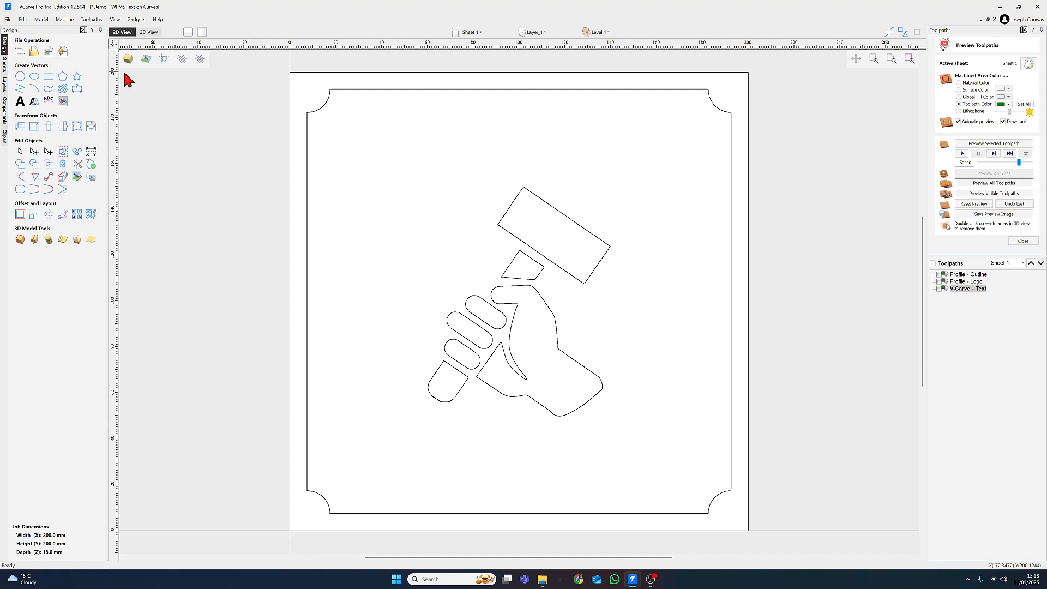
pyautogui.click(20, 51)
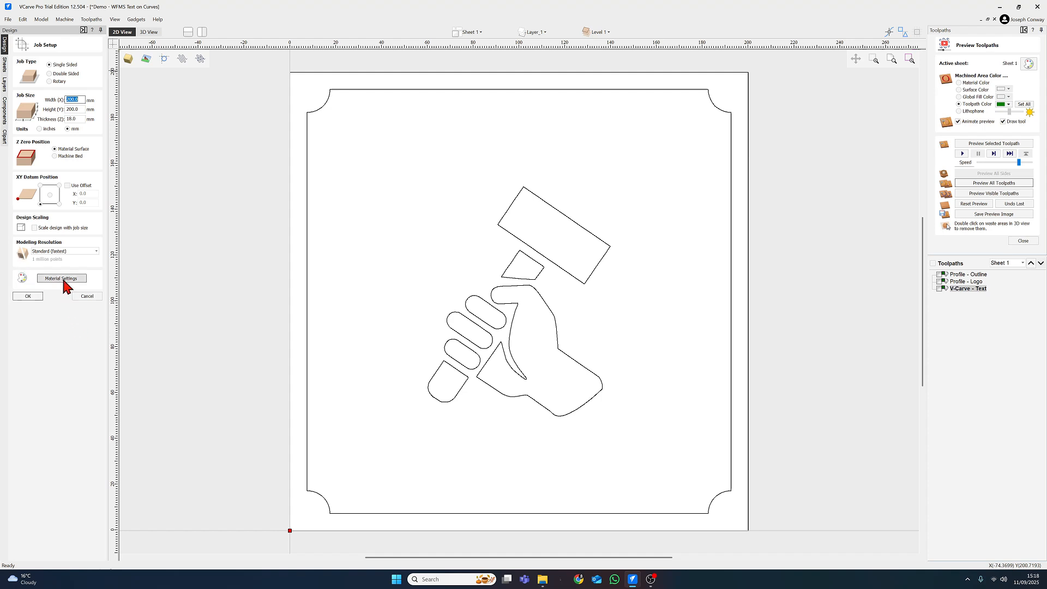
pyautogui.click(148, 33)
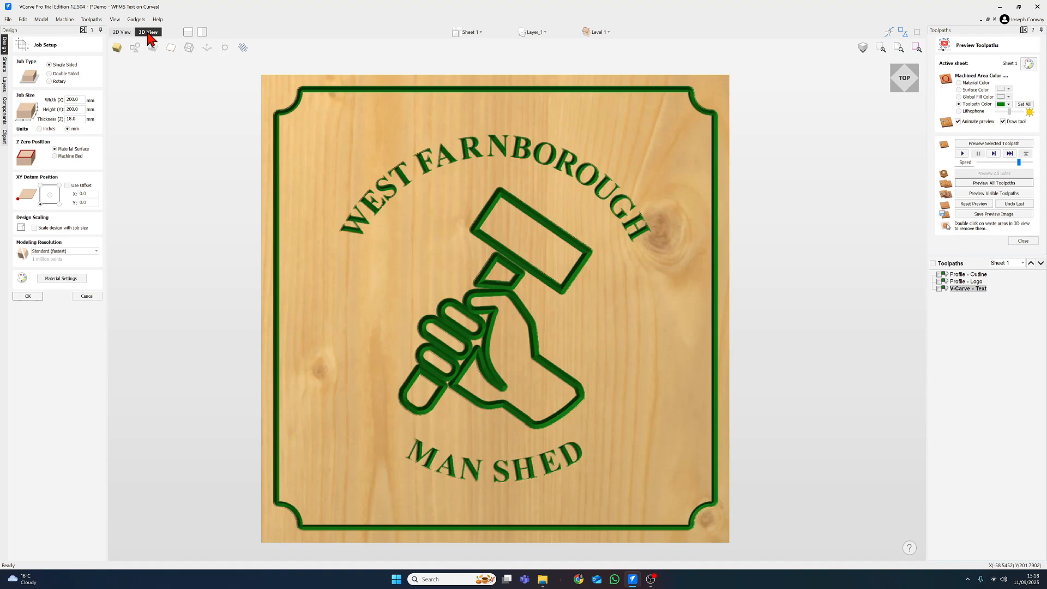
pyautogui.click(121, 32)
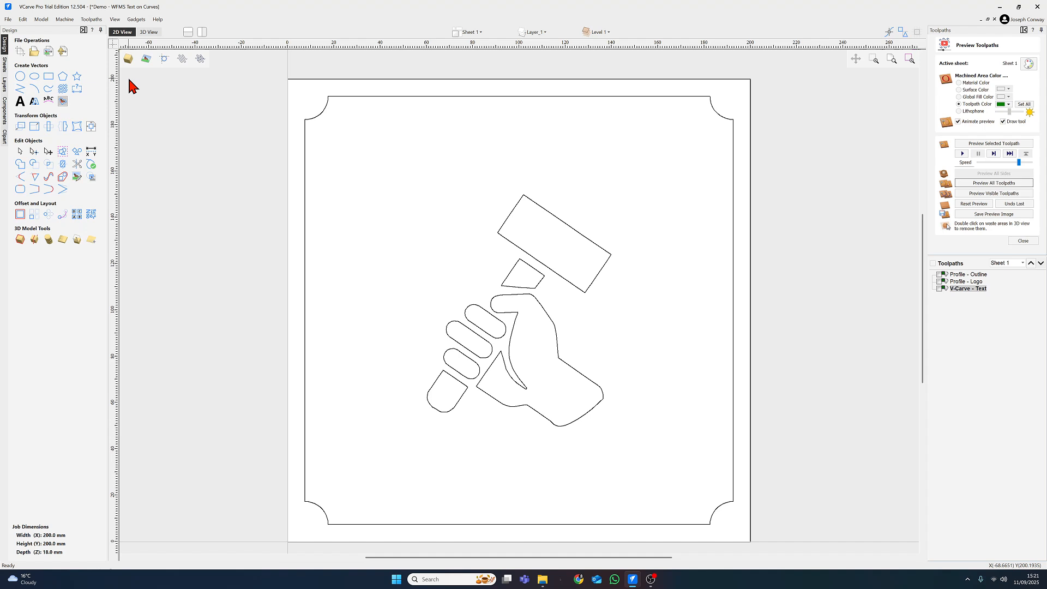
# Step: Draw a circle with a diameter of 130 mm using the Draw Circle tool
pyautogui.click(20, 76)
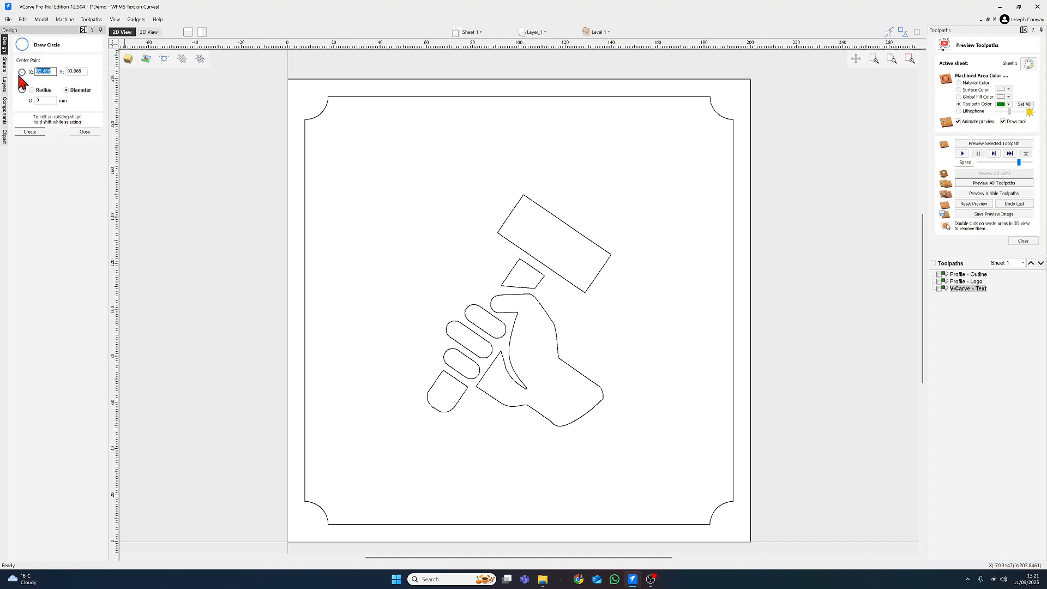
pyautogui.doubleClick(48, 100)
pyautogui.write('130')
pyautogui.click(30, 132)
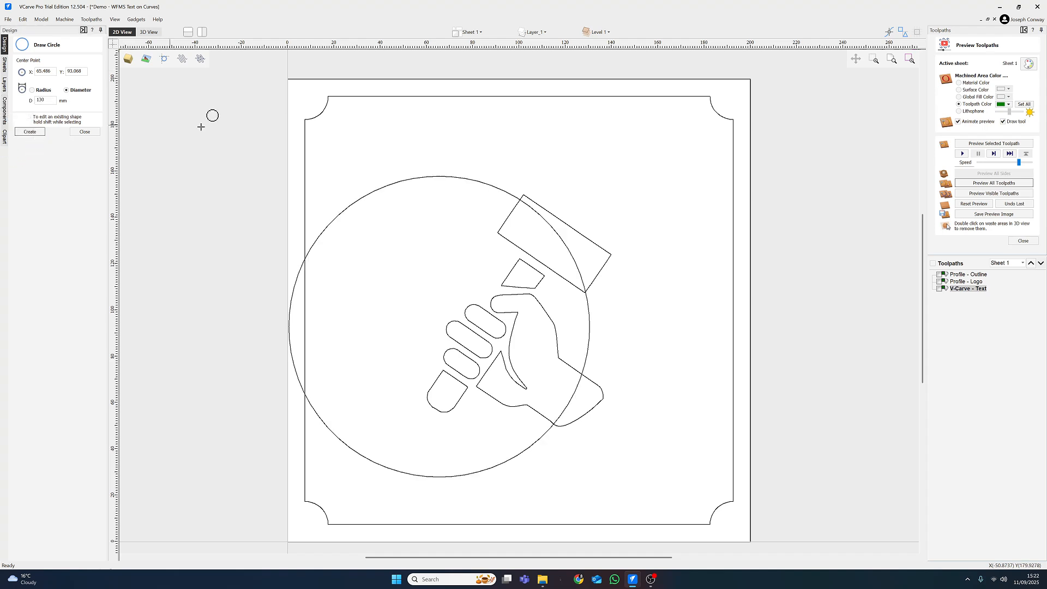
pyautogui.click(88, 132)
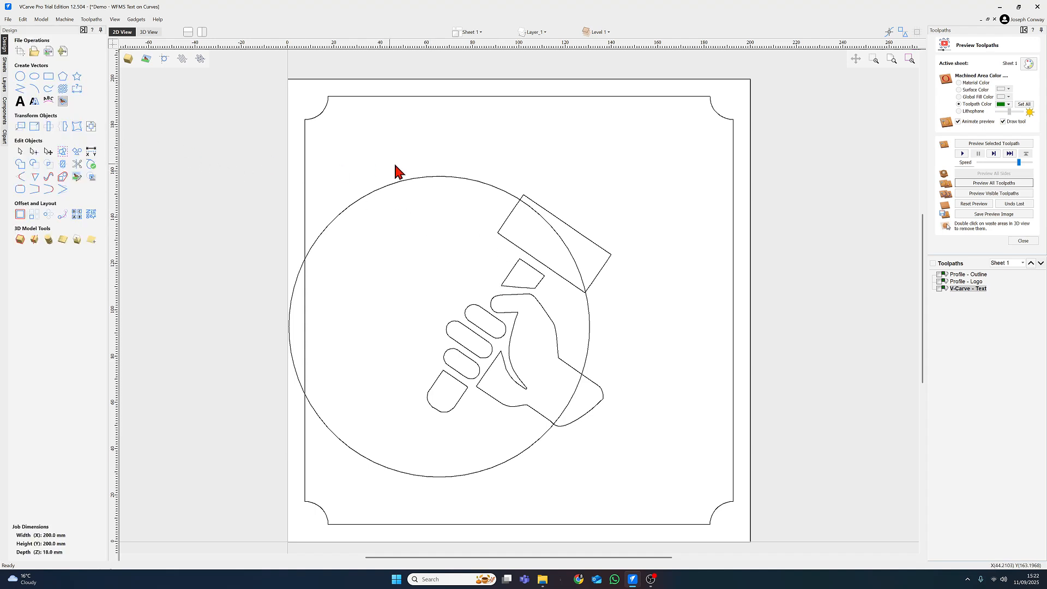
# Step: Centre the 130 mm circle on the material both horizontally and vertically
pyautogui.click(432, 178)
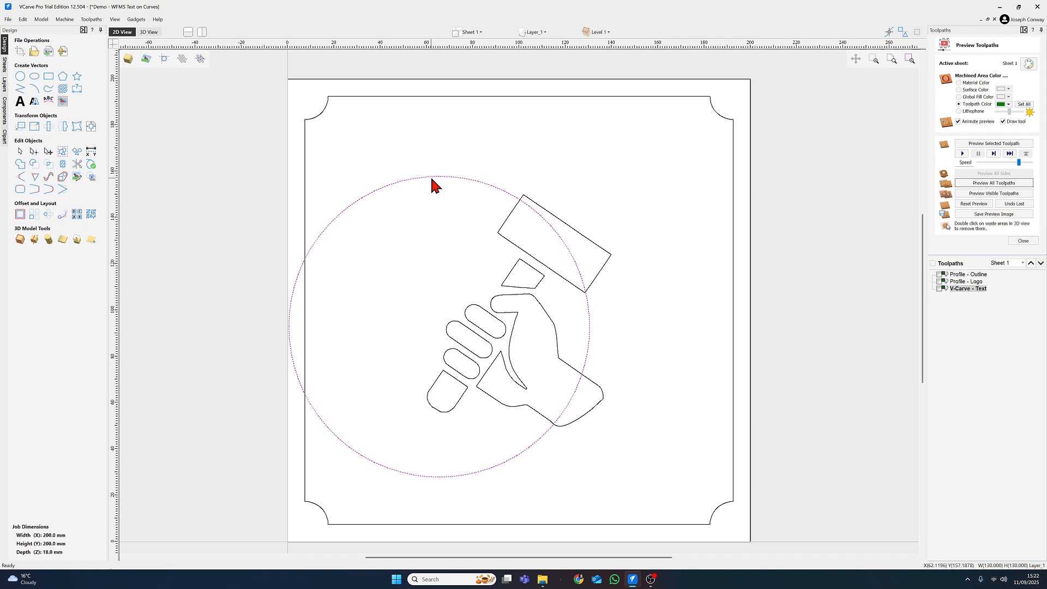
pyautogui.click(91, 128)
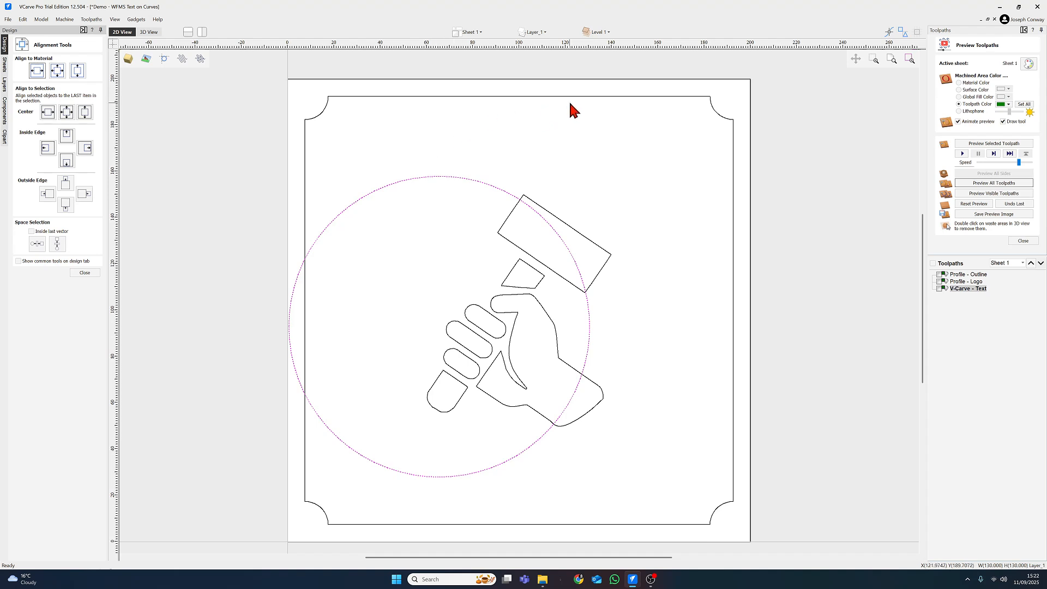
pyautogui.click(58, 71)
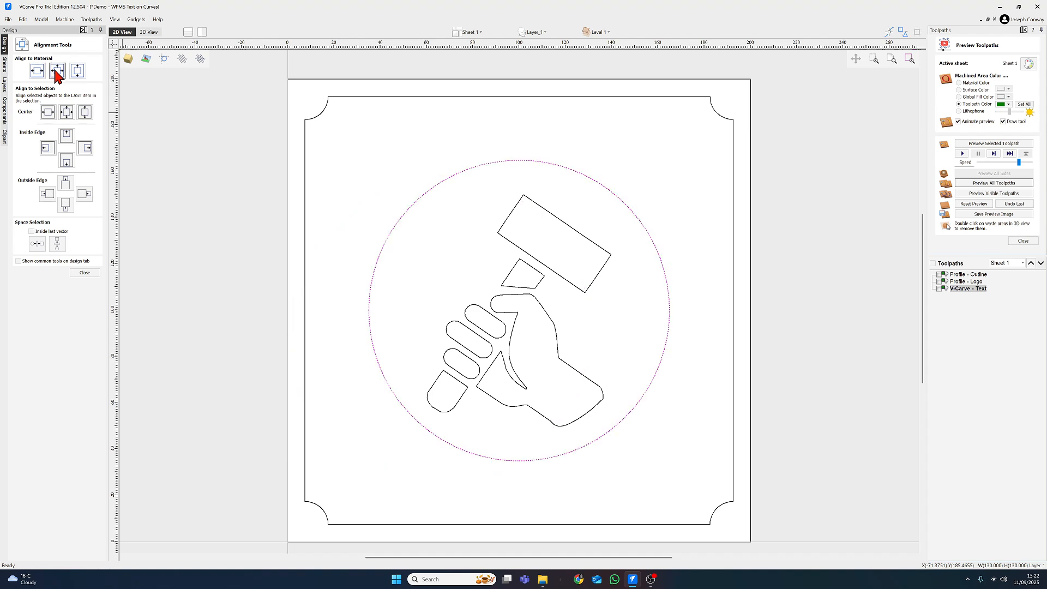
pyautogui.click(85, 273)
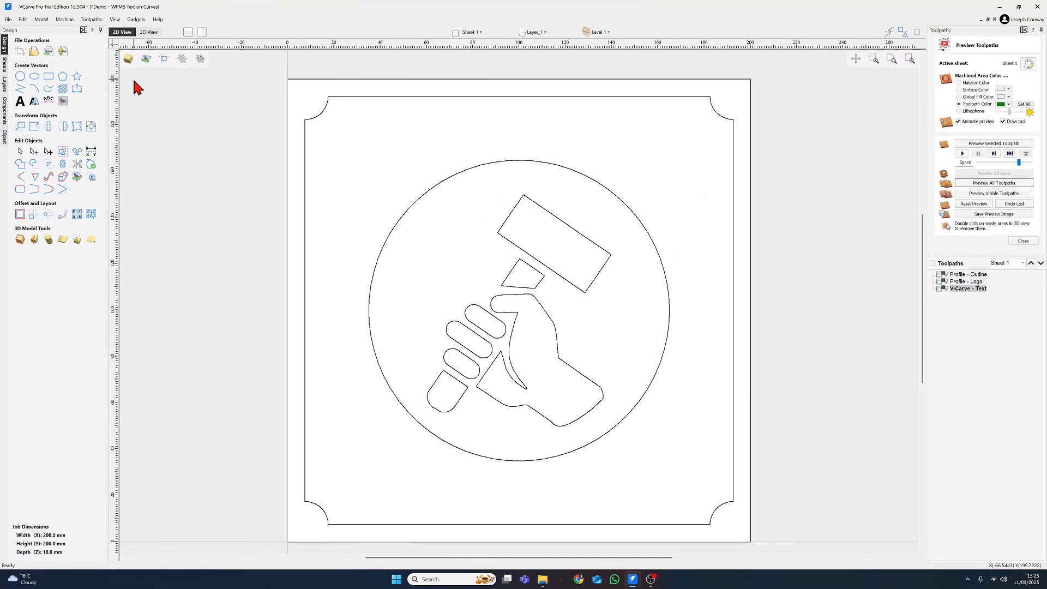
# Step: Create a centred two-line text block reading "WEST FARNBOROUGH" and "MAN SHED"
pyautogui.click(21, 105)
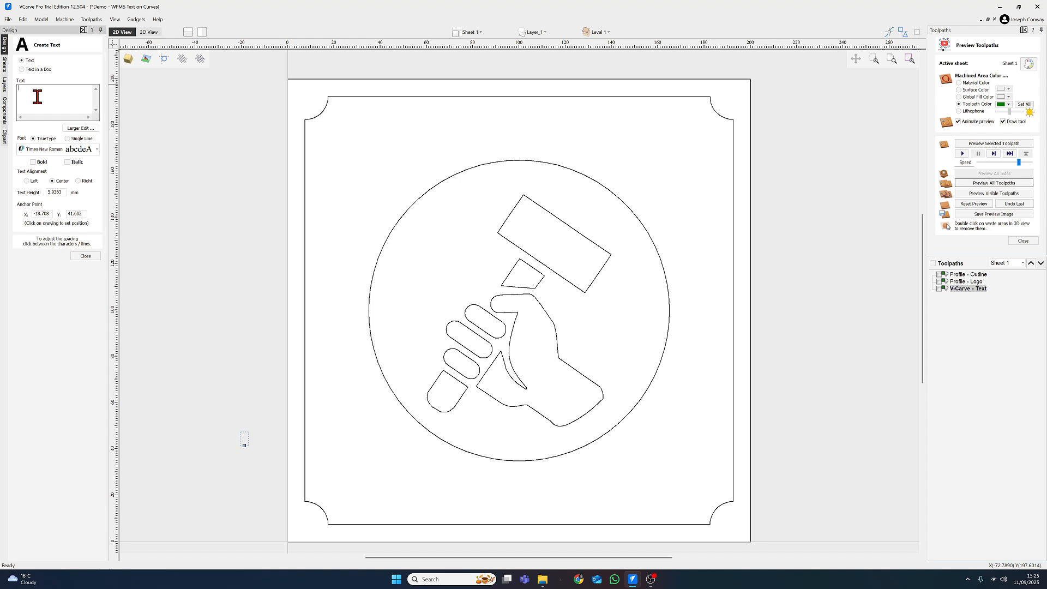
pyautogui.write('W')
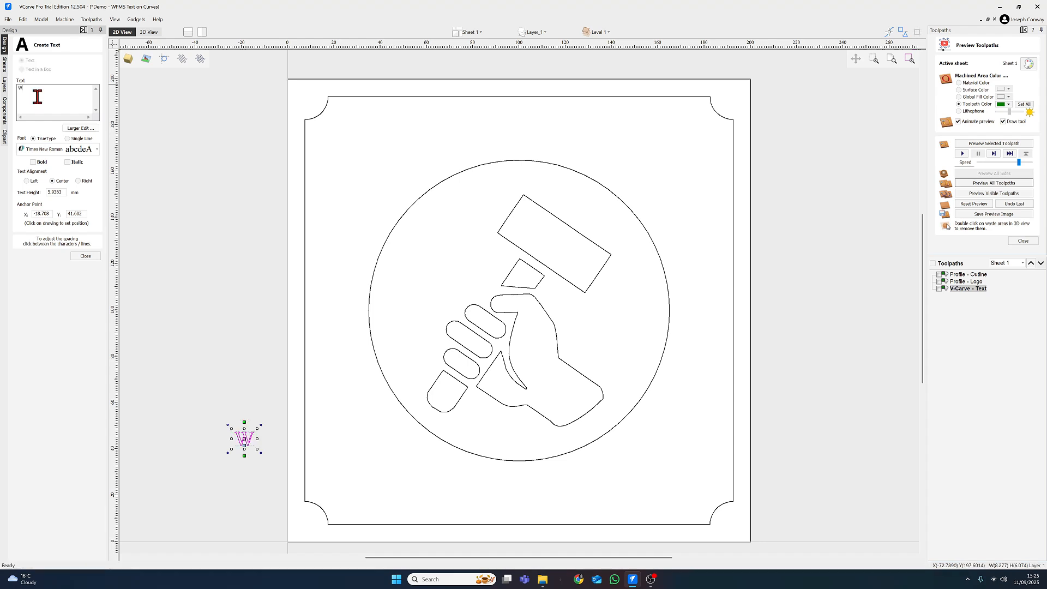
pyautogui.write('EST FAR')
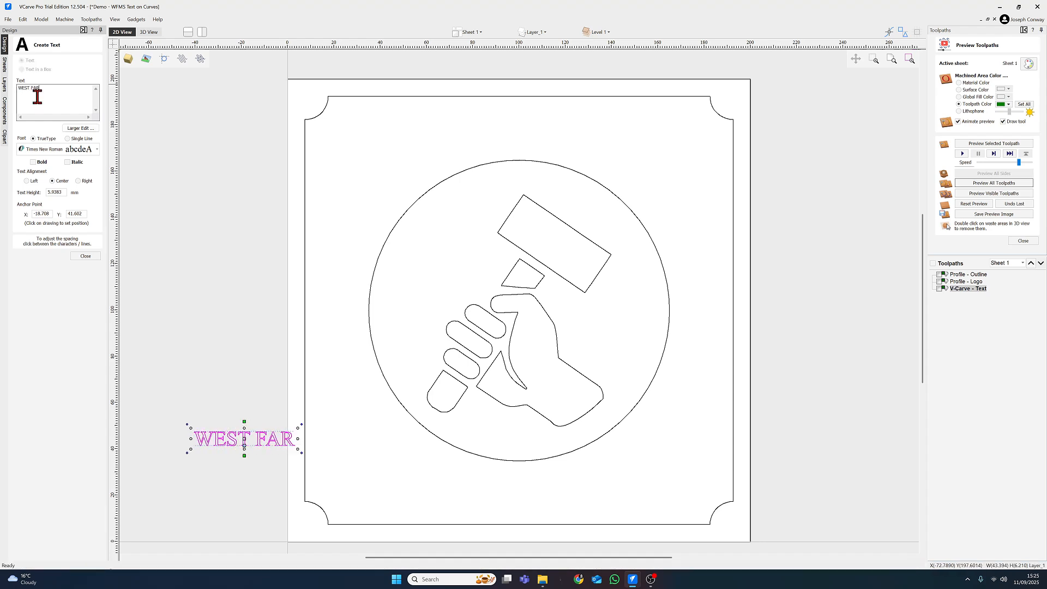
pyautogui.write('NBOROU')
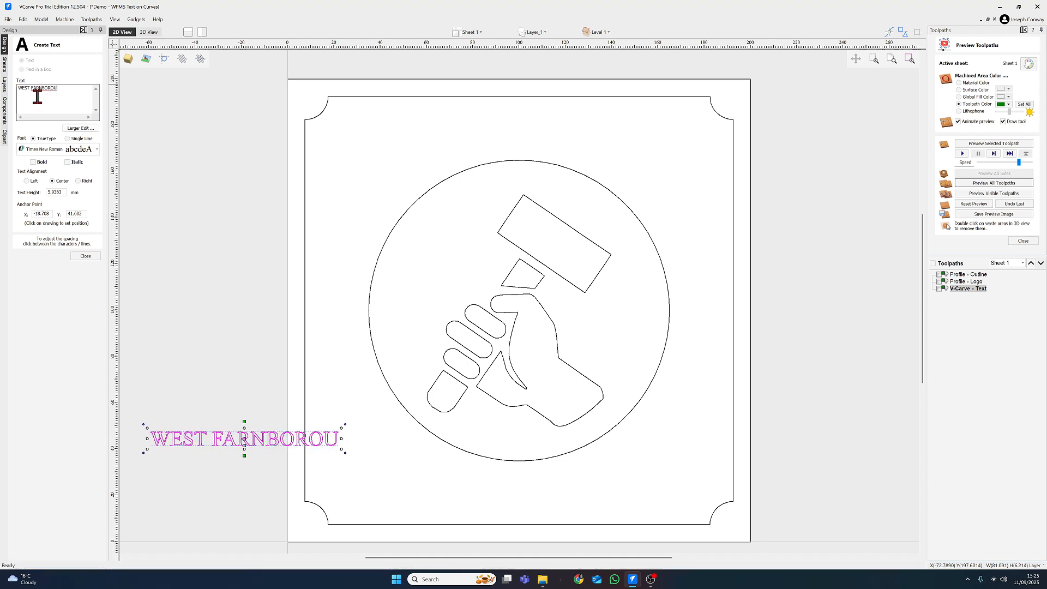
pyautogui.write('GH M')
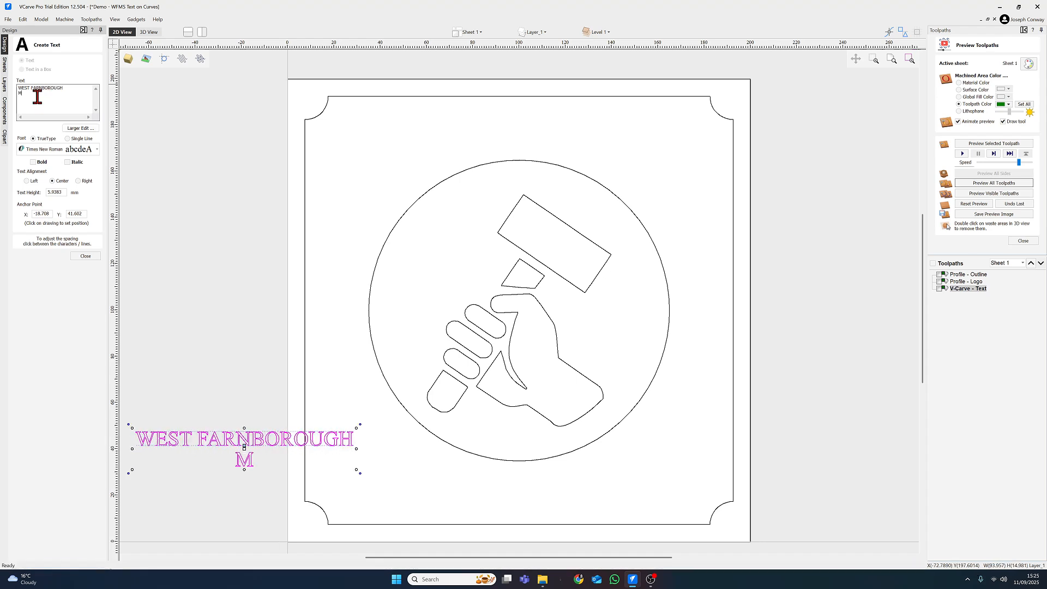
pyautogui.write('AN SHED')
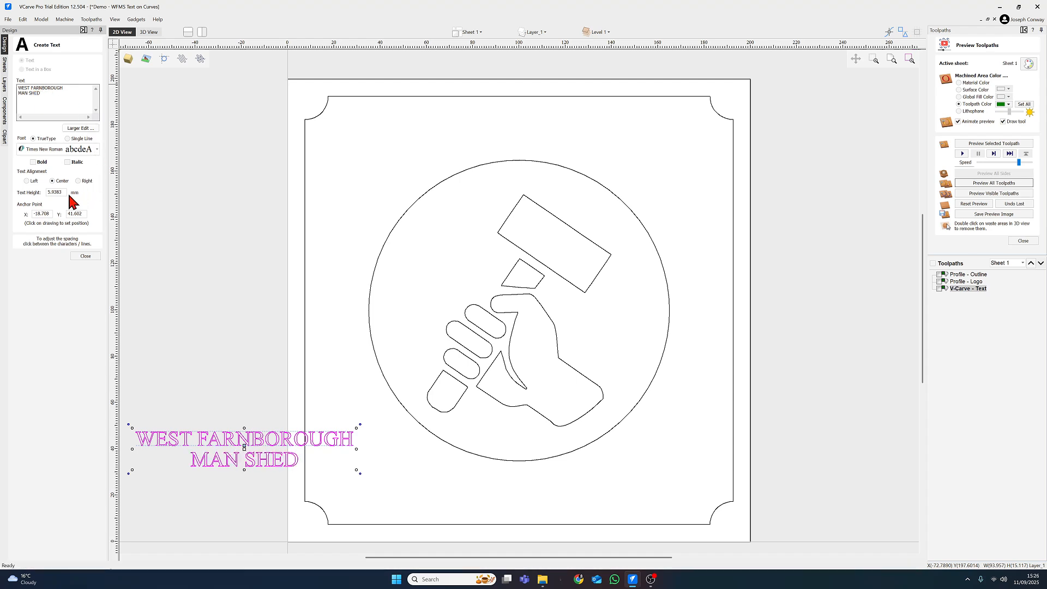
# Step: Set the text height of the two-line block to 9 mm and finish the text
pyautogui.moveTo(64, 193); pyautogui.dragTo(44, 197)
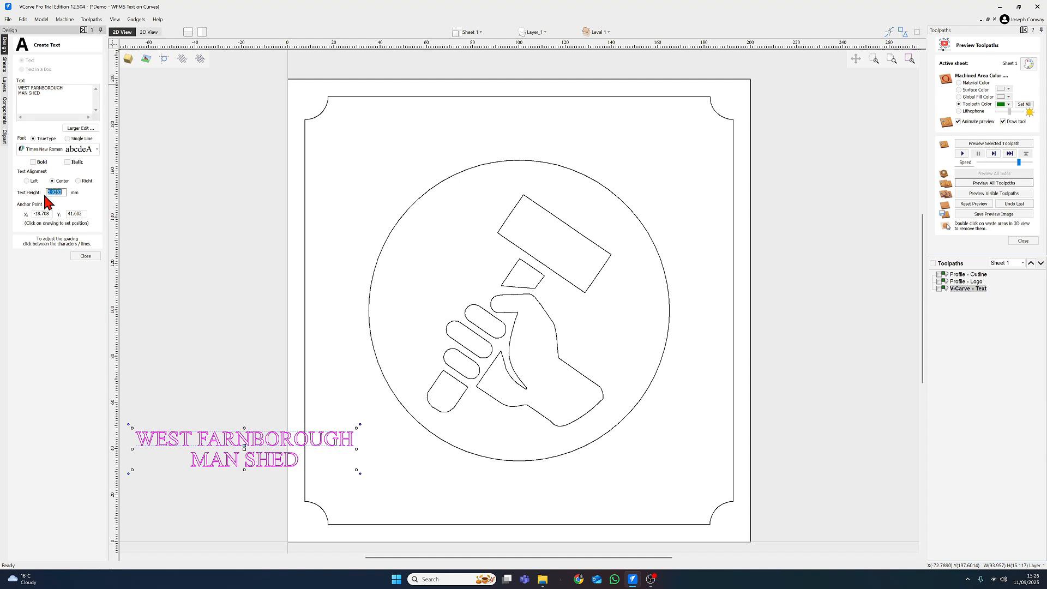
pyautogui.write('9')
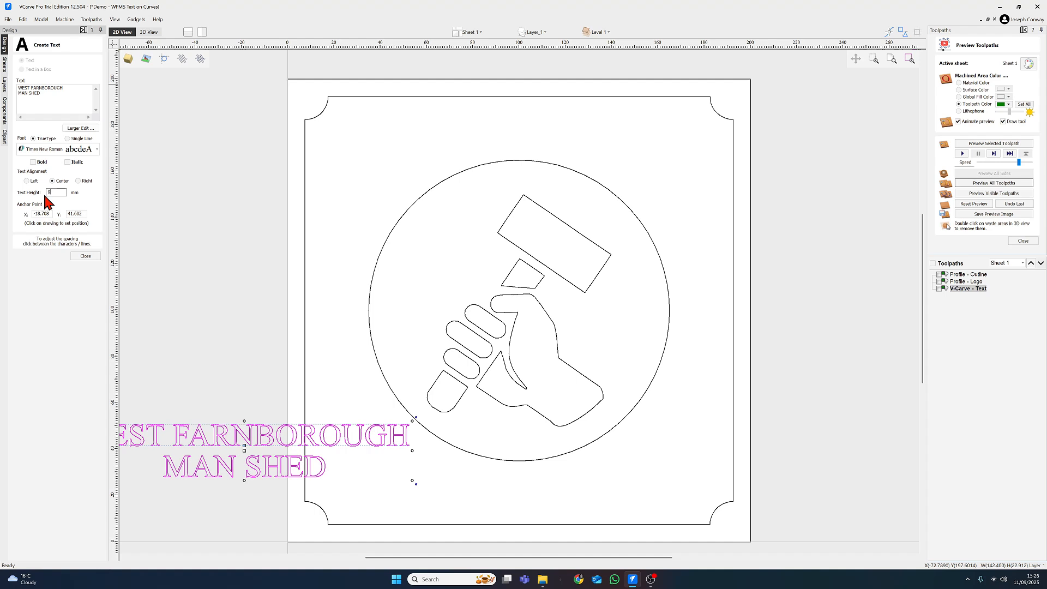
pyautogui.click(91, 257)
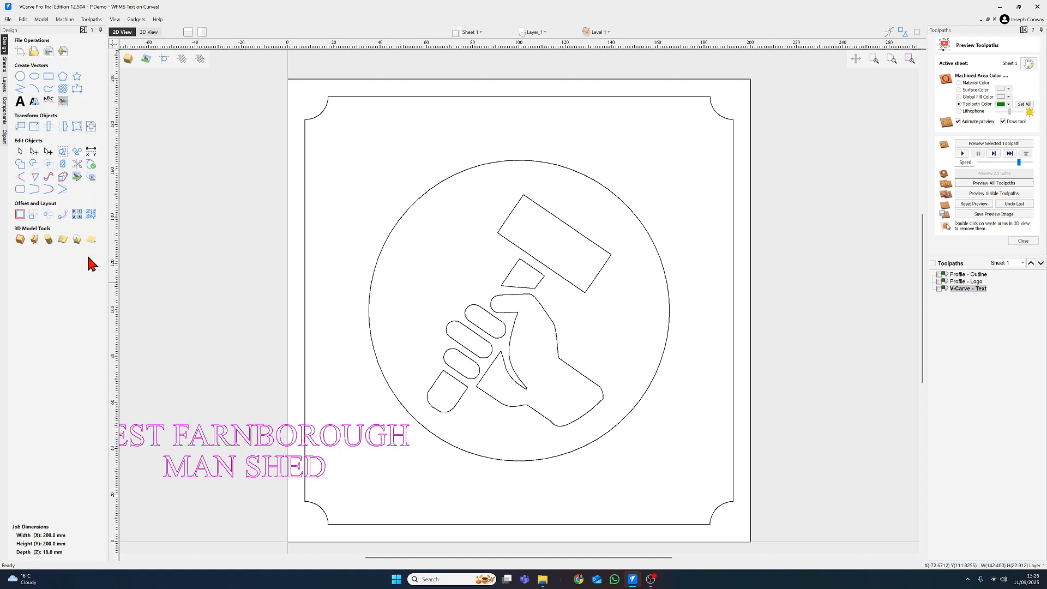
# Step: Move the text block to the sheet's upper-right corner, clear of the circle, and deselect it
pyautogui.click(198, 430)
pyautogui.moveTo(197, 430); pyautogui.dragTo(685, 86)
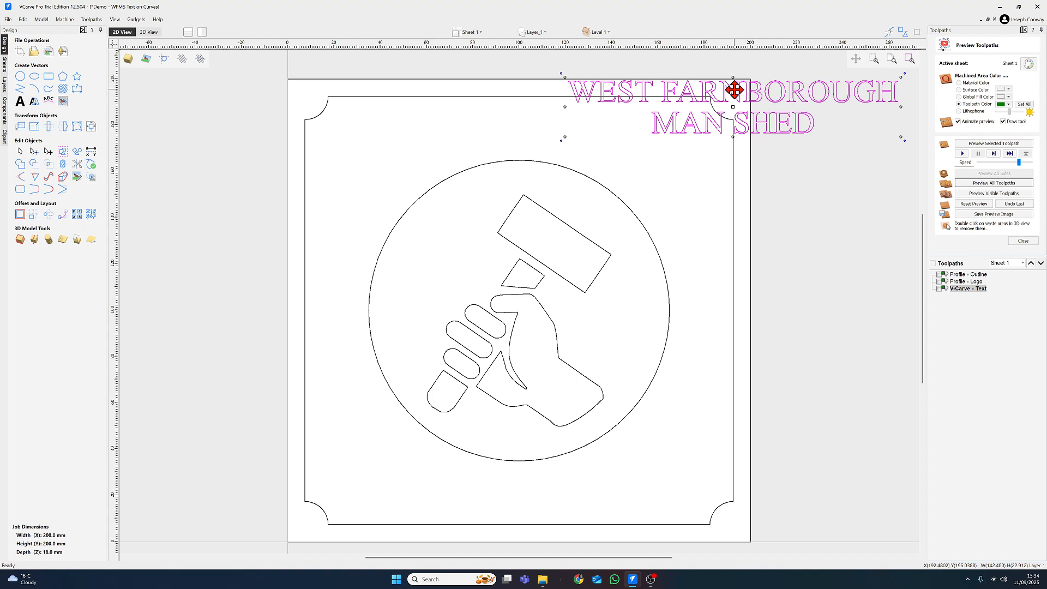
pyautogui.click(536, 131)
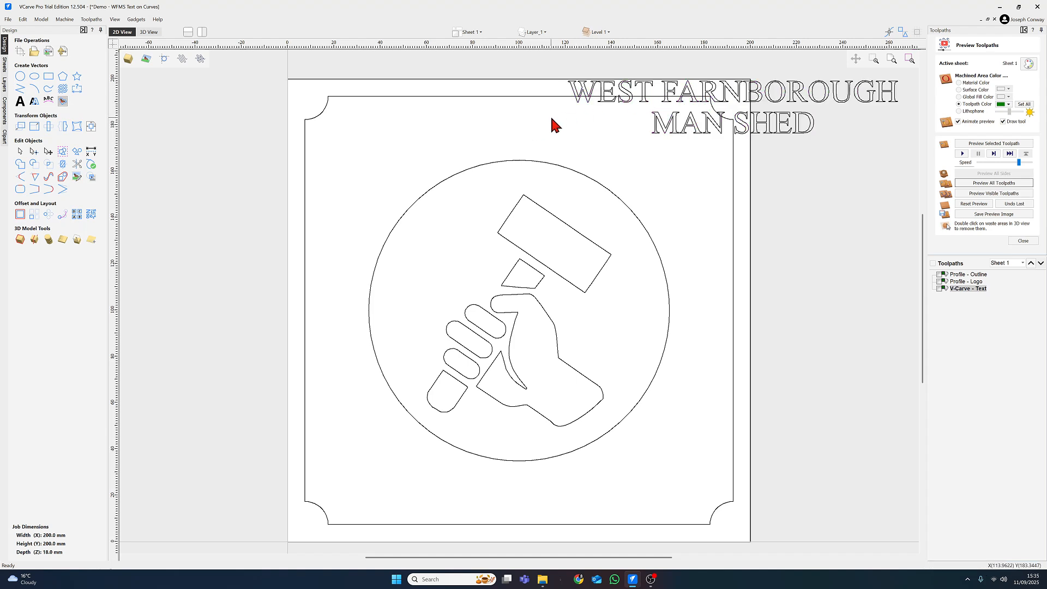
# Step: Cut the circle at its leftmost and rightmost nodes to split it into separate upper and lower arcs
pyautogui.click(532, 161)
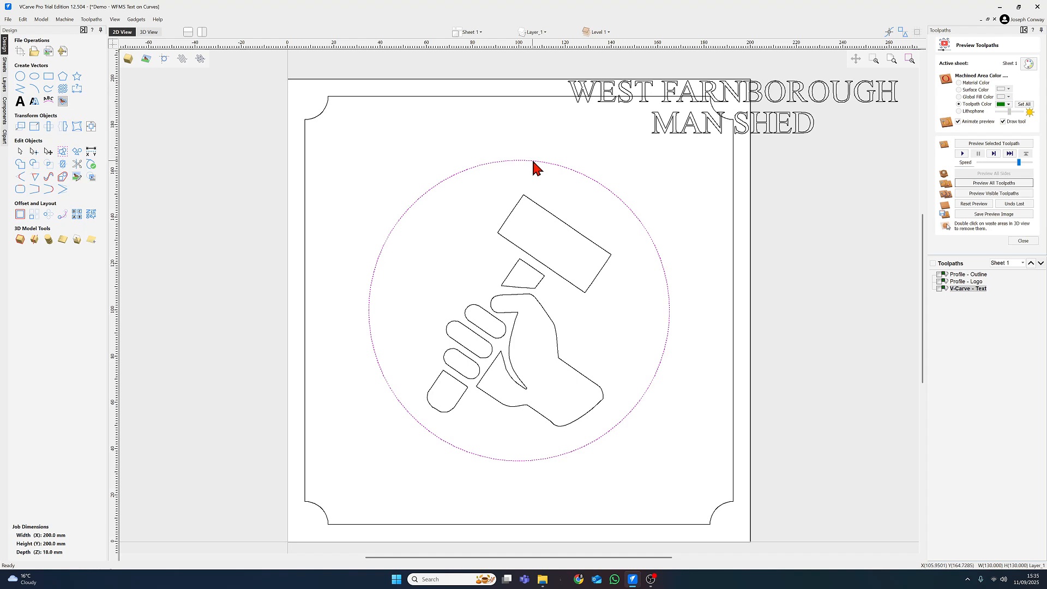
pyautogui.press('n')
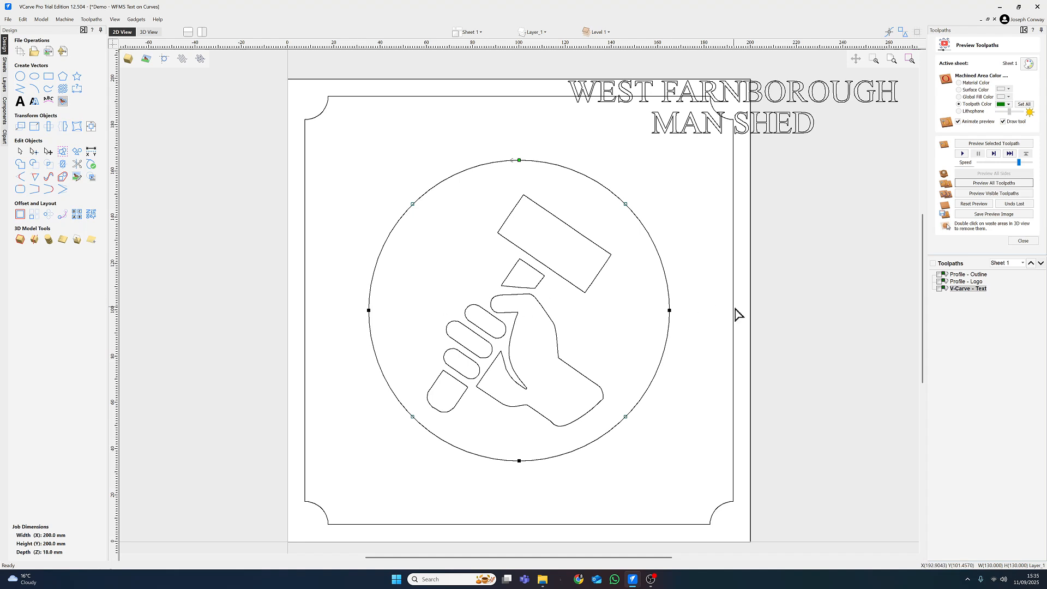
pyautogui.rightClick(369, 311)
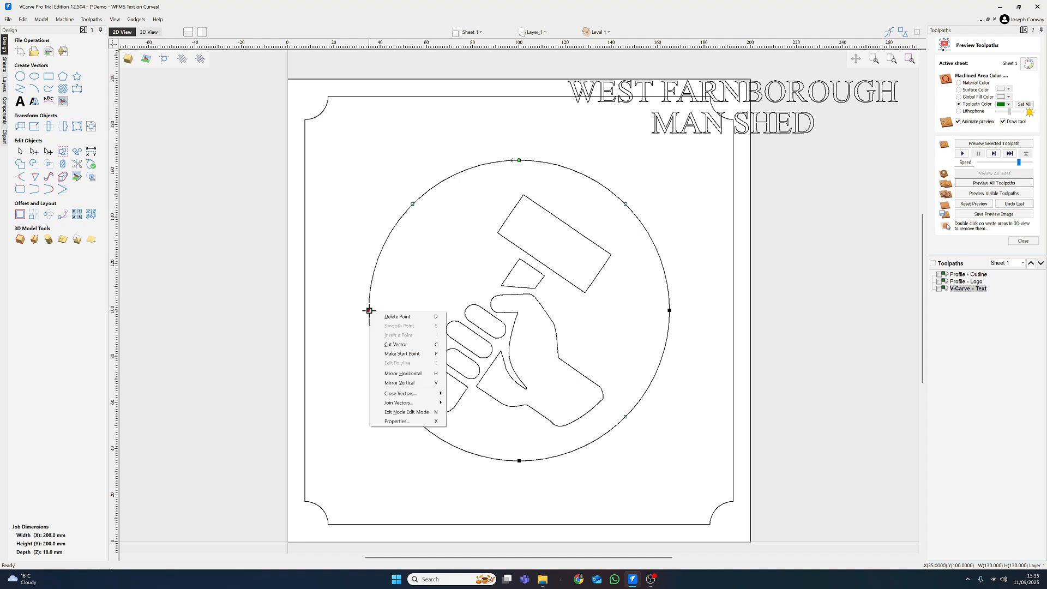
pyautogui.click(392, 345)
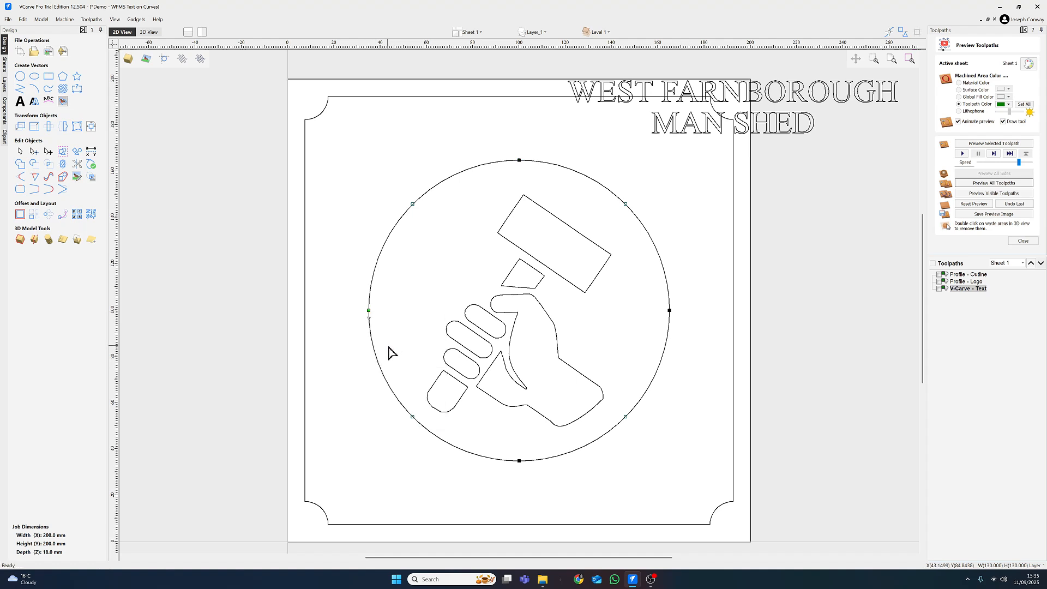
pyautogui.rightClick(670, 311)
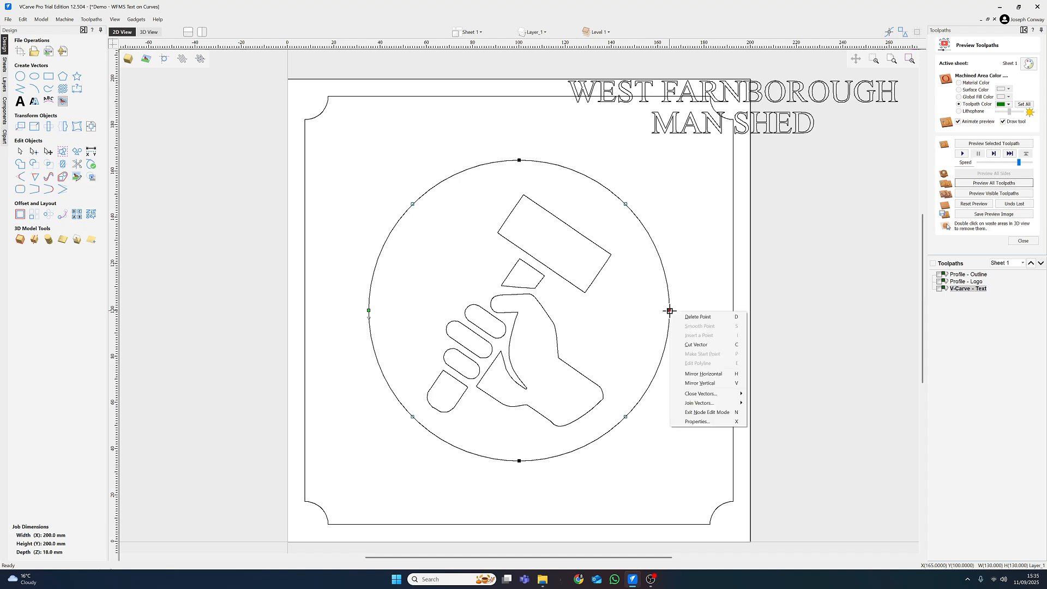
pyautogui.click(697, 344)
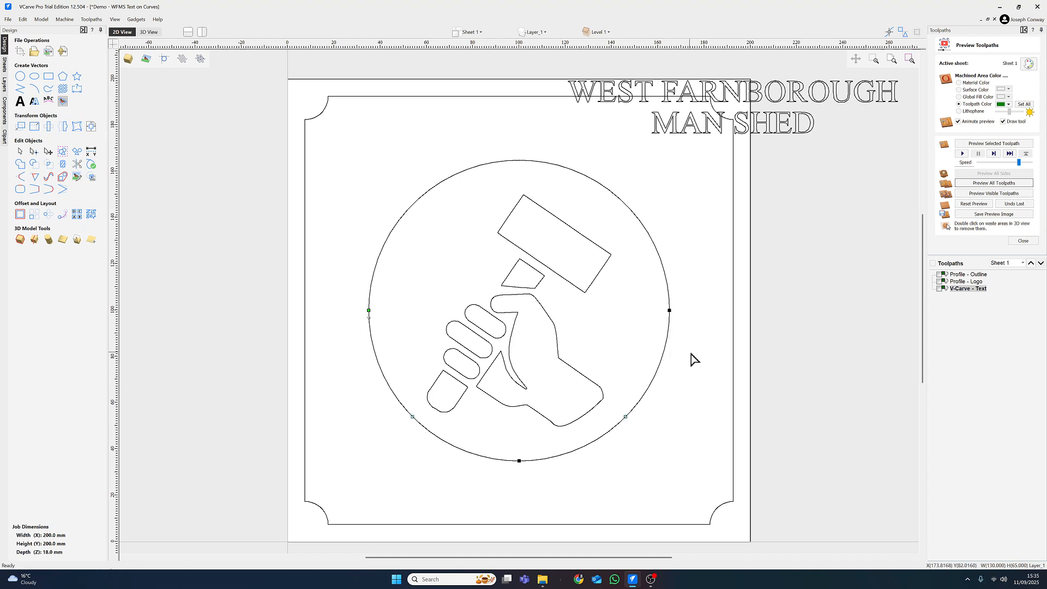
pyautogui.click(693, 359)
pyautogui.click(505, 165)
pyautogui.click(529, 461)
# Step: Decline converting the text to curves and switch from node editing back to normal selection
pyautogui.doubleClick(677, 139)
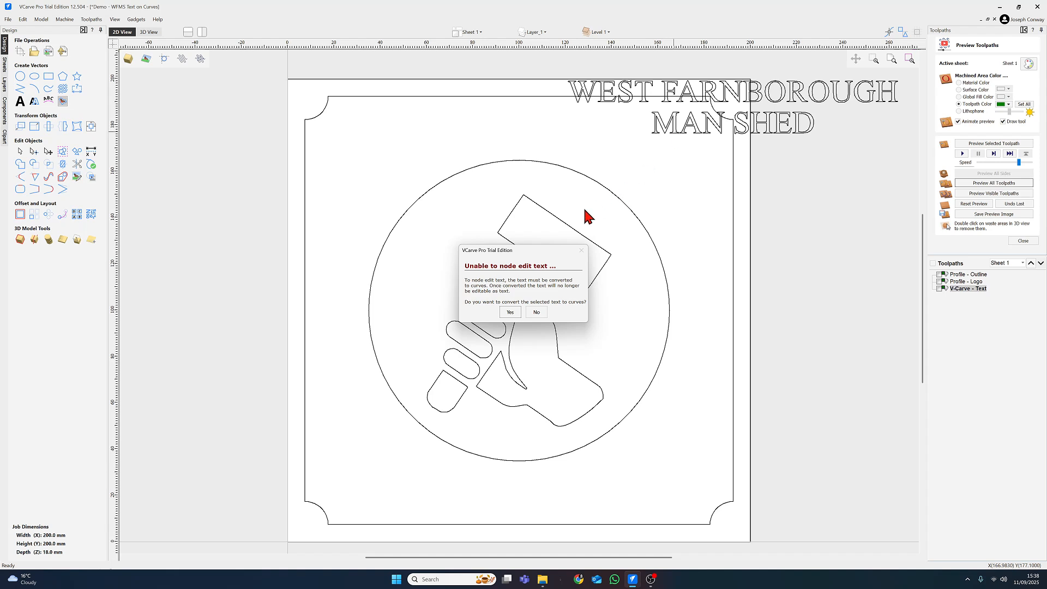
pyautogui.click(537, 313)
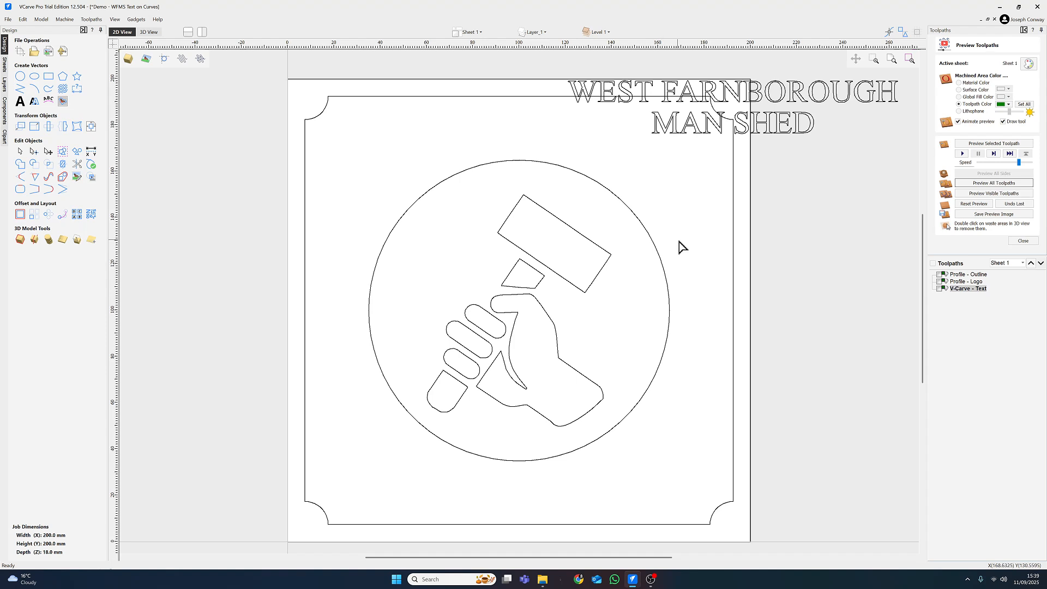
pyautogui.click(19, 152)
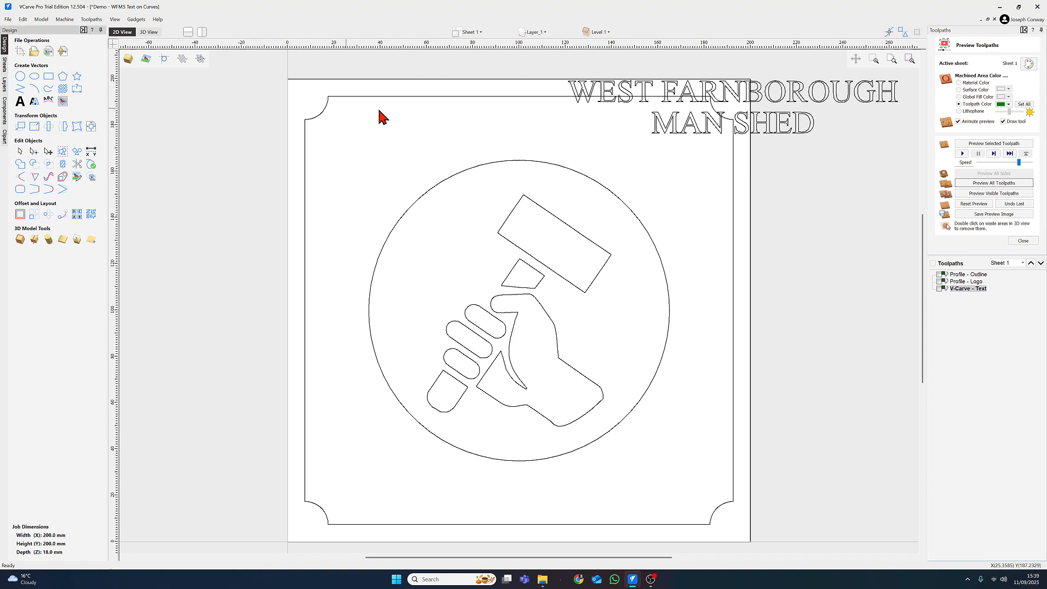
# Step: Break the two-line text block into separate lines, keeping the text unconverted
pyautogui.click(677, 138)
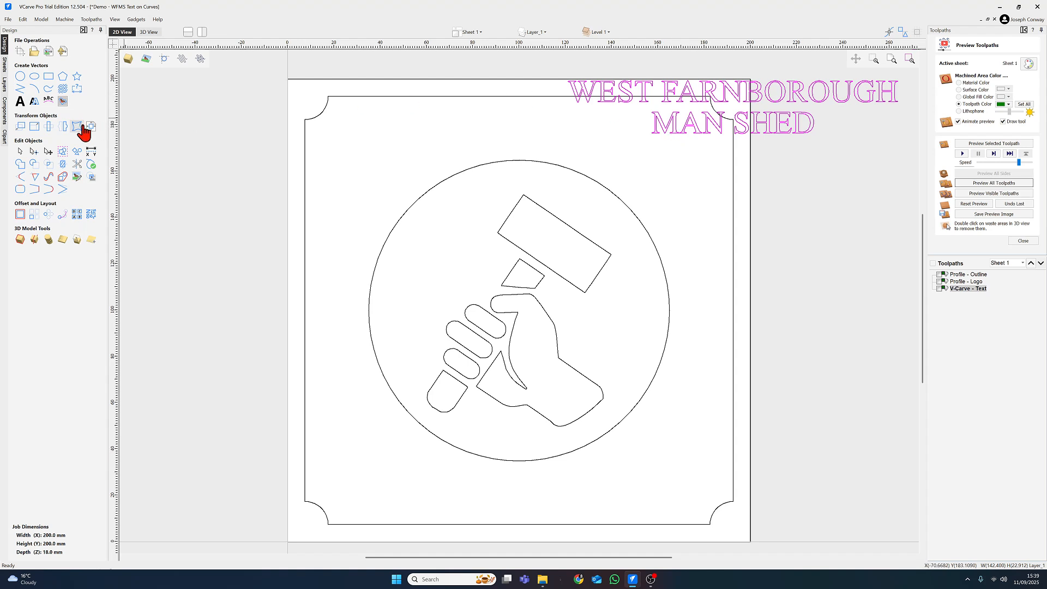
pyautogui.rightClick(676, 132)
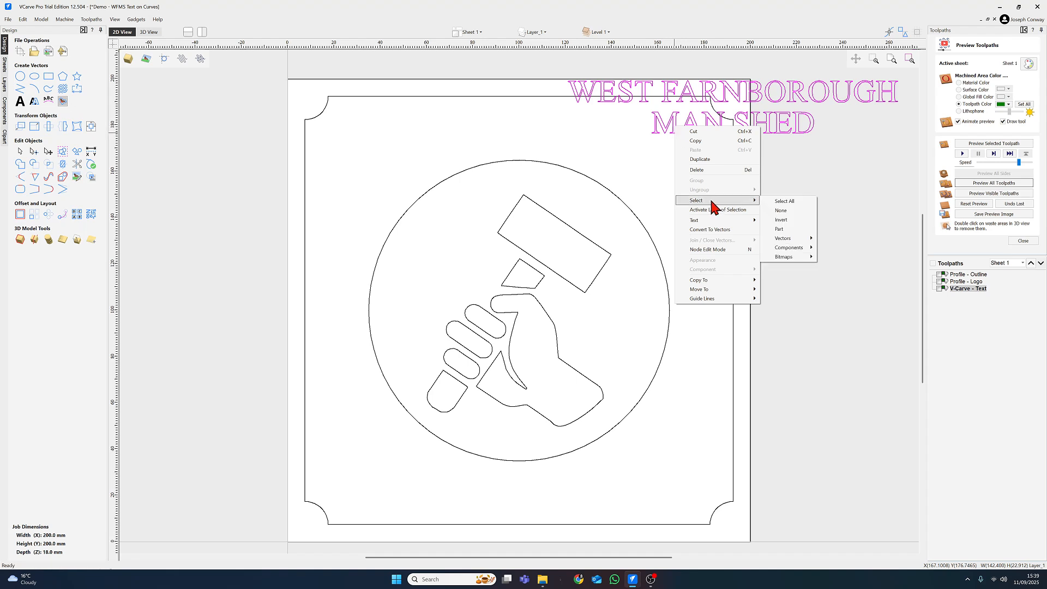
pyautogui.moveTo(704, 221)
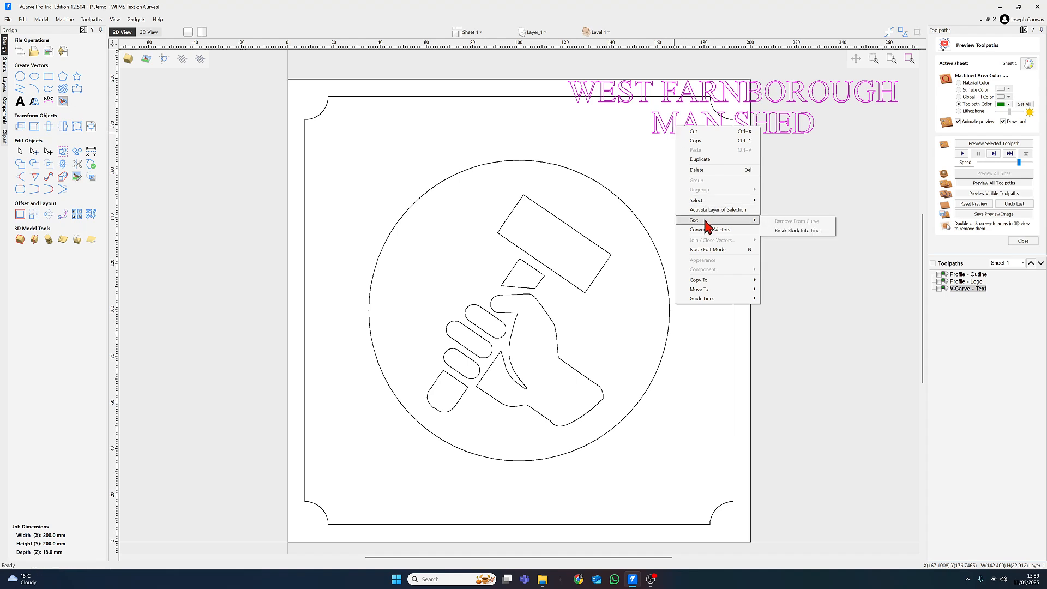
pyautogui.click(784, 237)
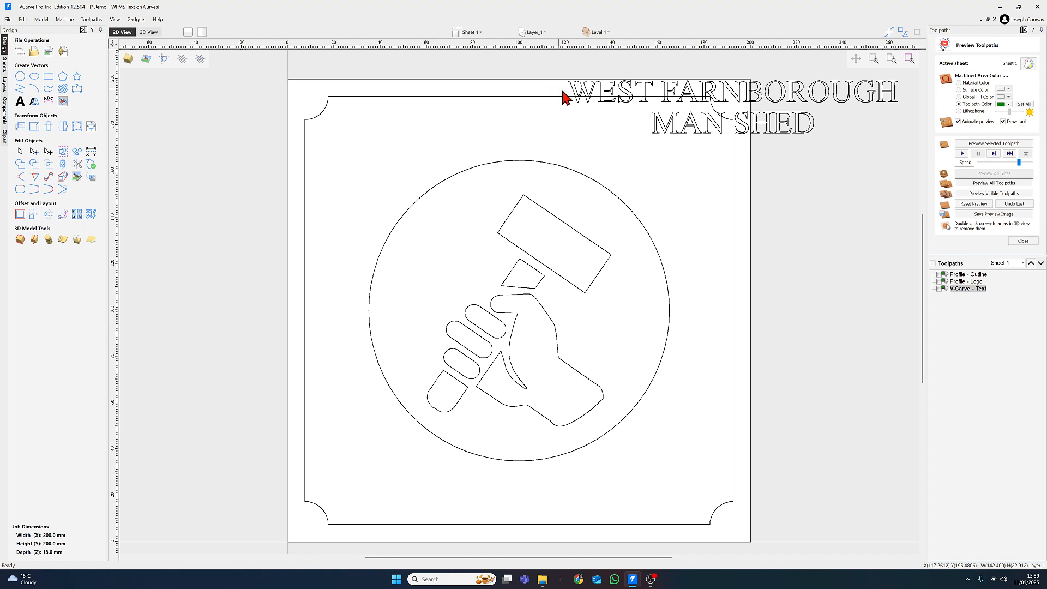
# Step: Wrap the "WEST FARNBOROUGH" text above the circle's upper arc, then deselect it
pyautogui.click(589, 103)
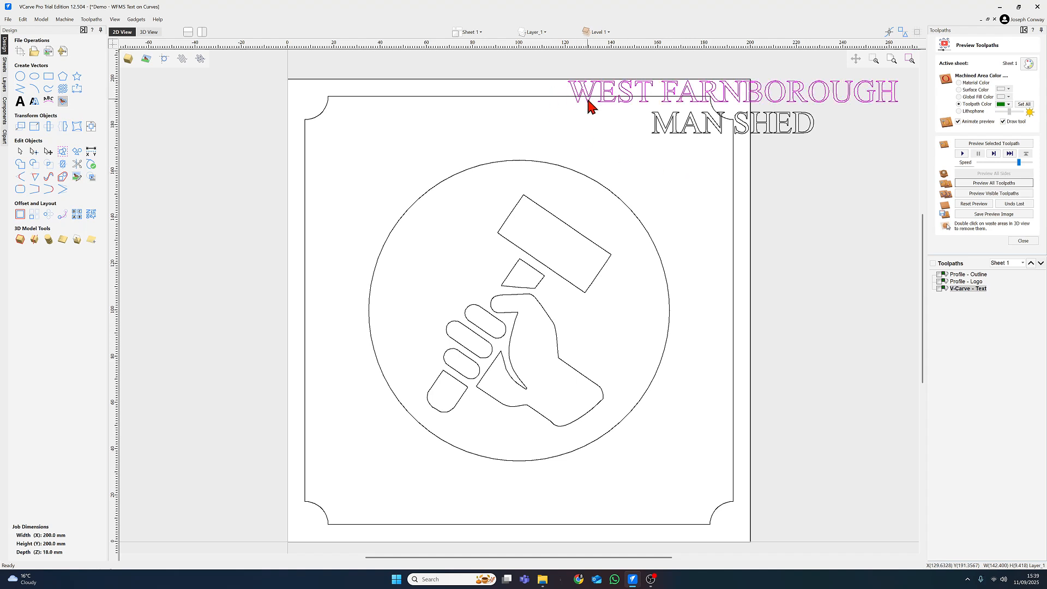
pyautogui.click(658, 135)
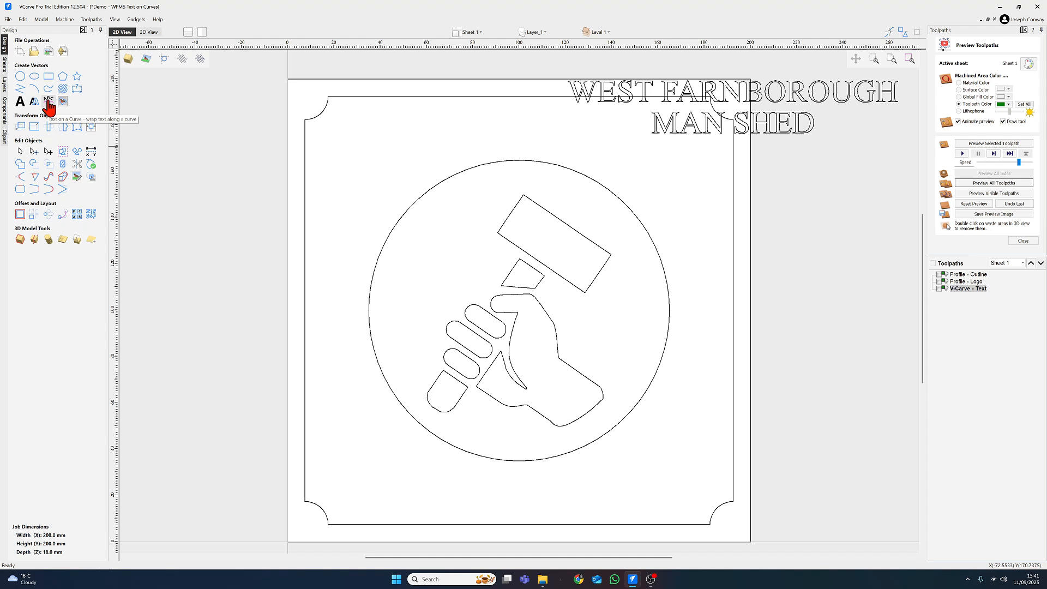
pyautogui.click(527, 162)
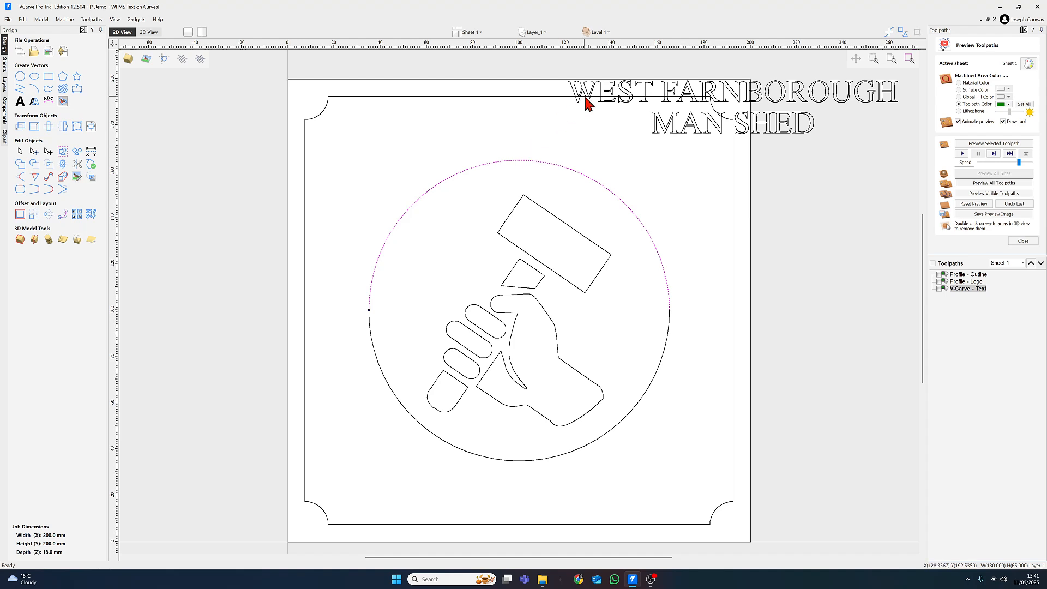
pyautogui.click(602, 101)
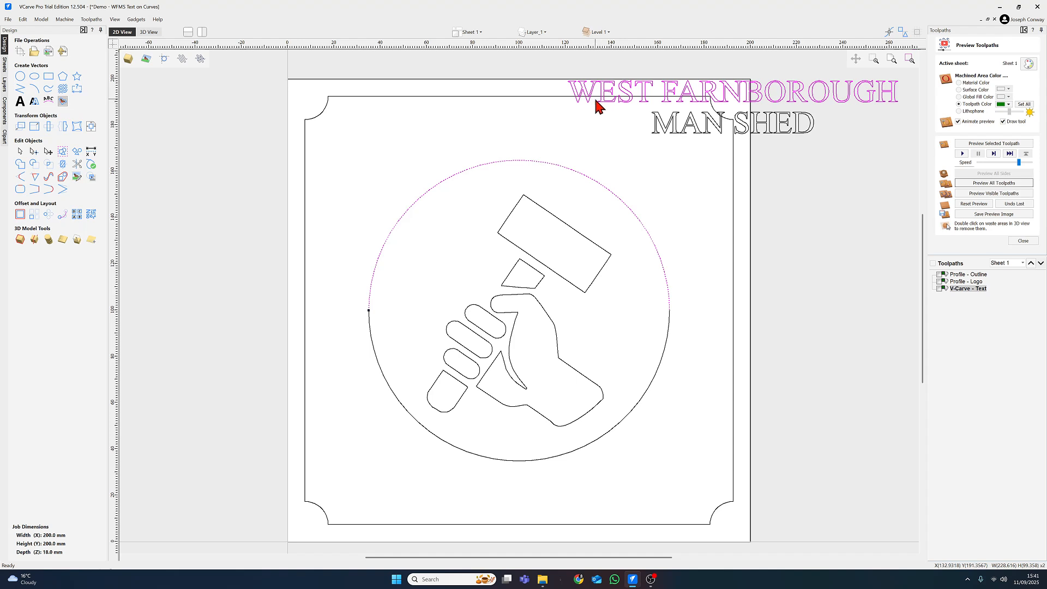
pyautogui.click(49, 102)
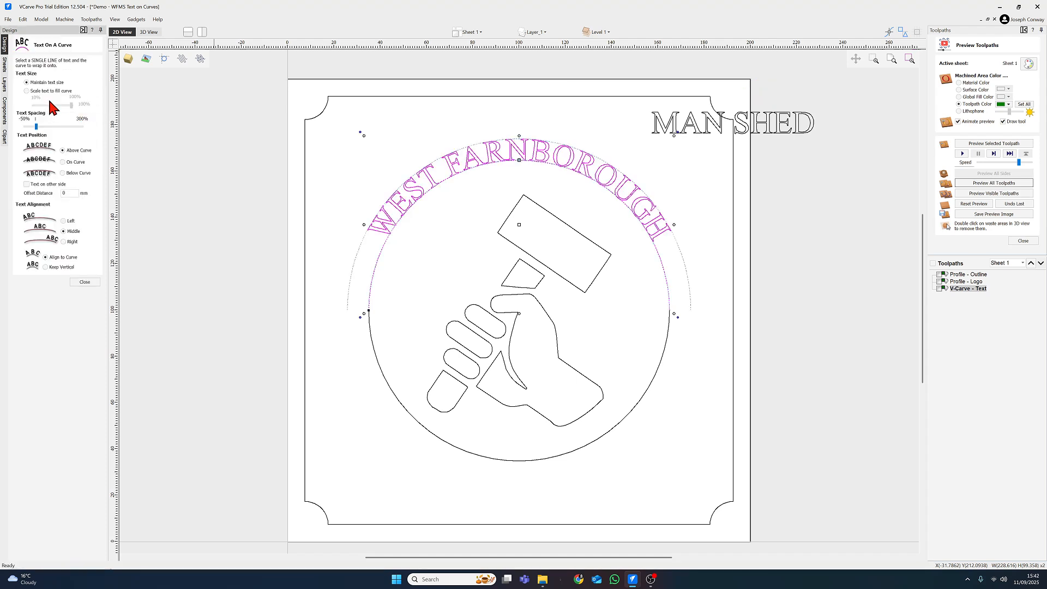
pyautogui.click(85, 282)
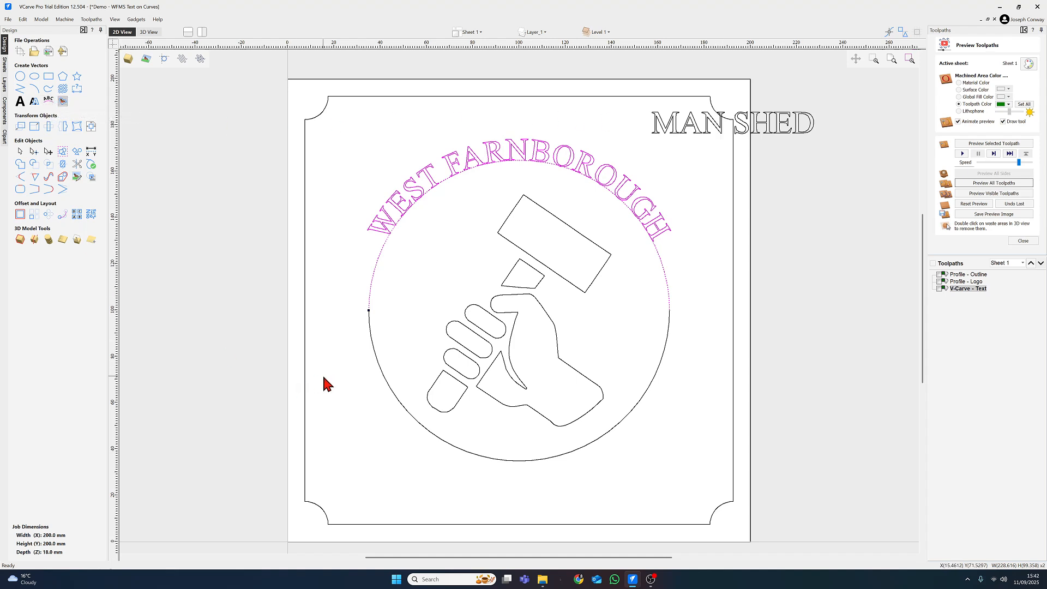
pyautogui.click(335, 399)
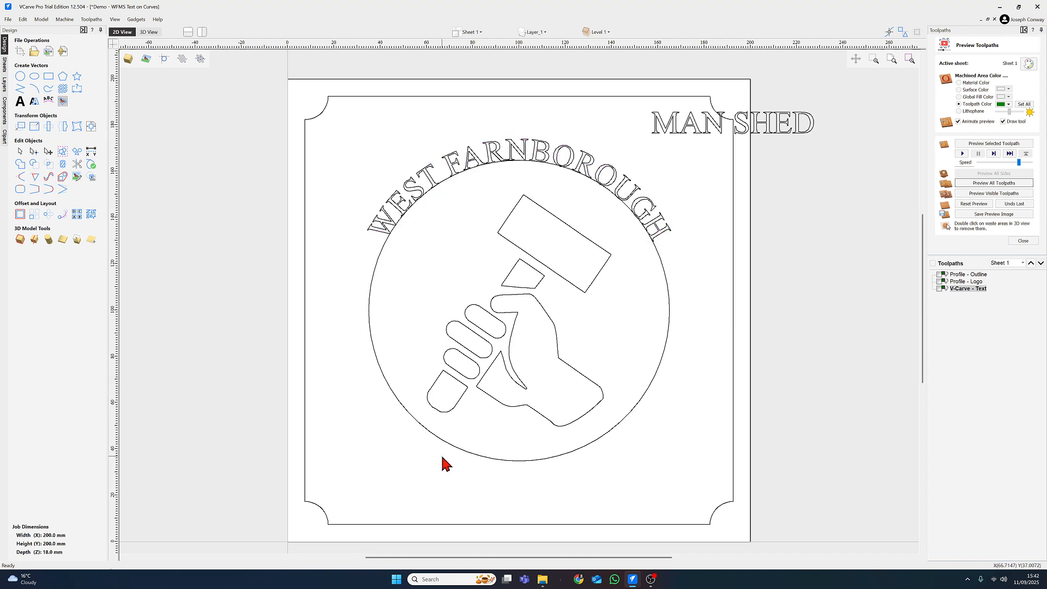
# Step: Wrap the "MAN SHED" text along the circle's lower arc, positioned below the curve, and deselect it
pyautogui.click(507, 461)
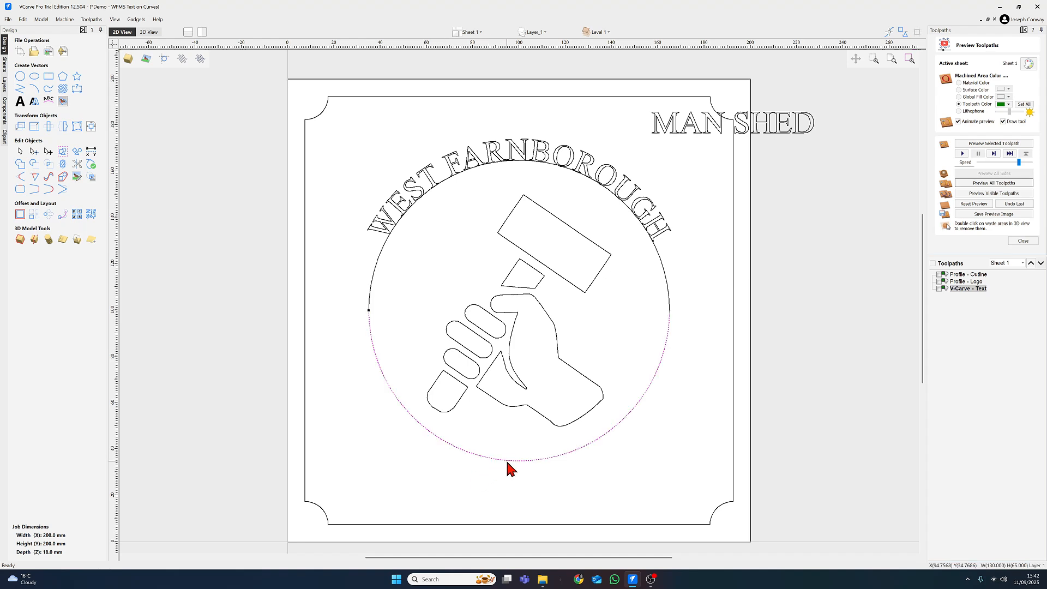
pyautogui.keyDown('shift'); pyautogui.click(720, 132); pyautogui.keyUp('shift')
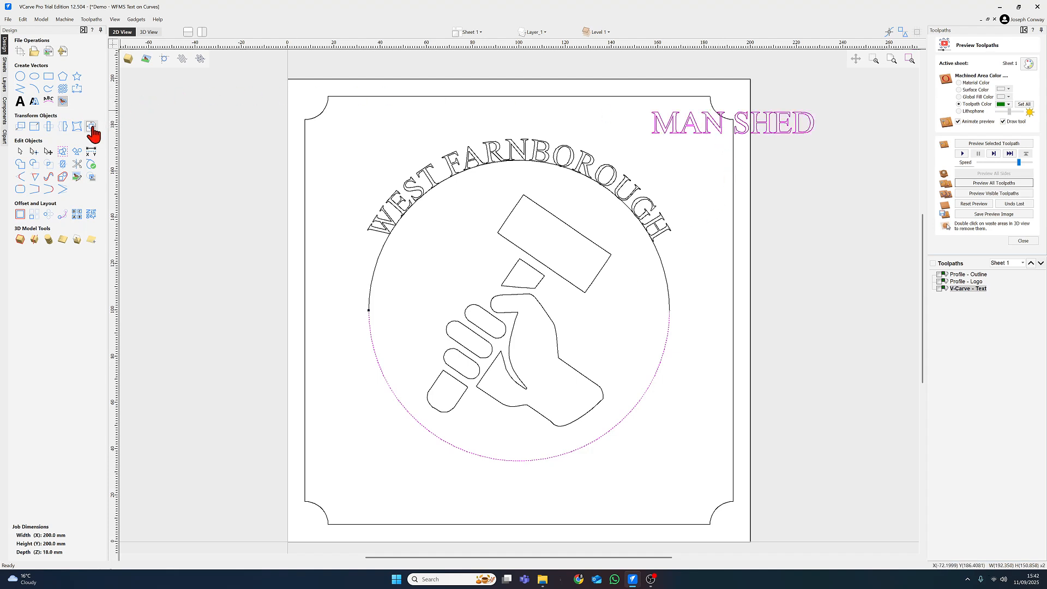
pyautogui.click(48, 102)
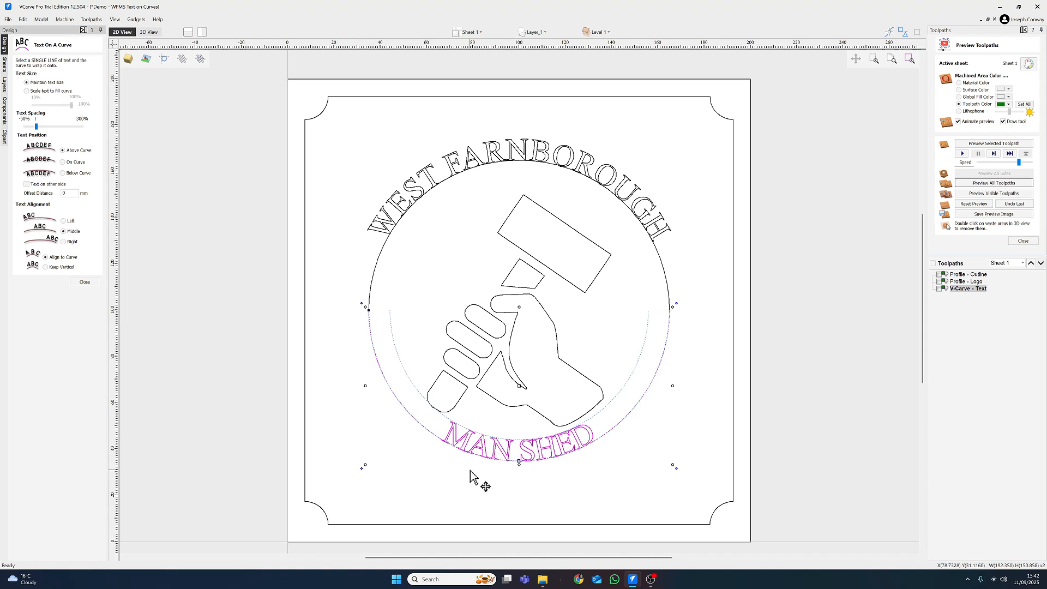
pyautogui.click(63, 173)
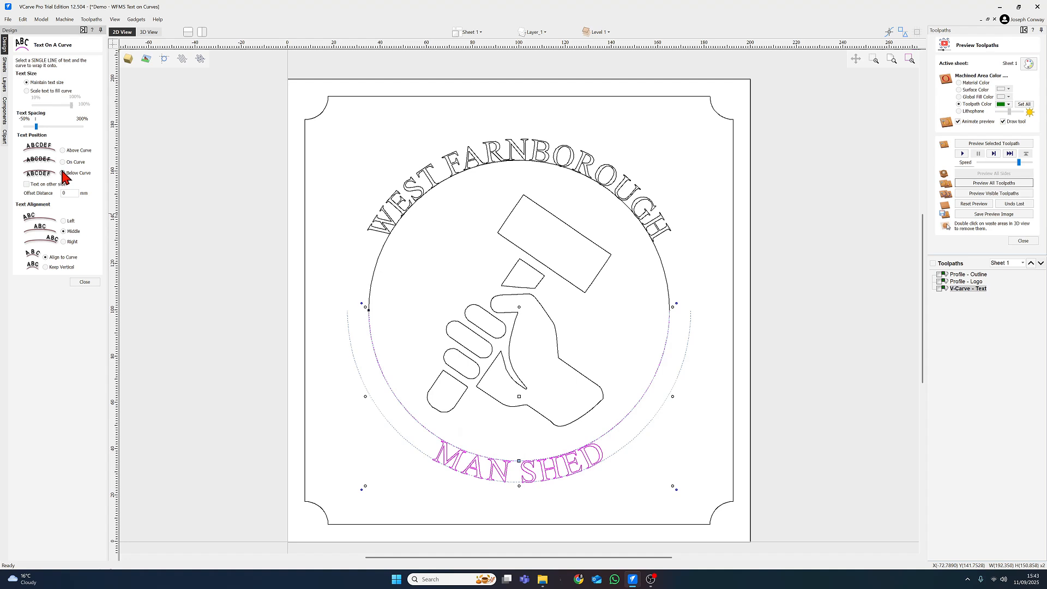
pyautogui.click(89, 284)
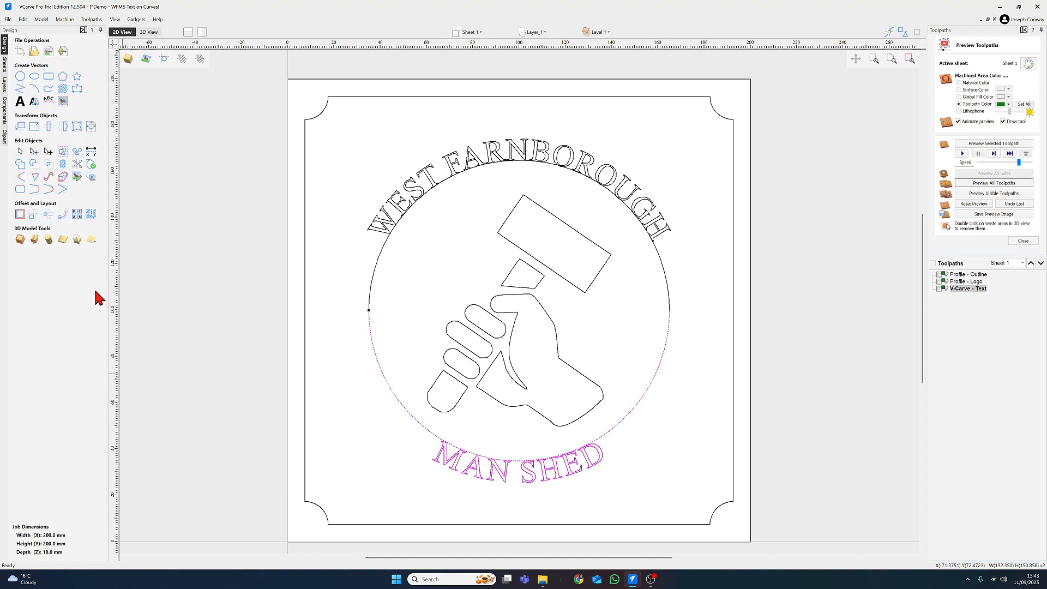
pyautogui.click(367, 488)
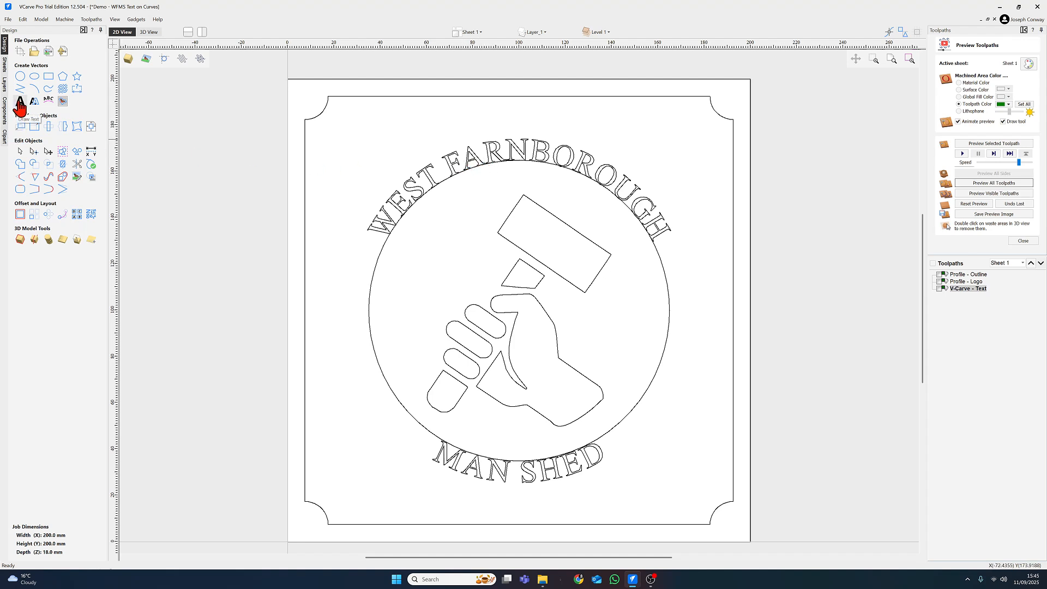
# Step: Edit the "WEST FARNBOROUGH" text, tightening the gap between W and E and widening the one between E and S
pyautogui.click(430, 180)
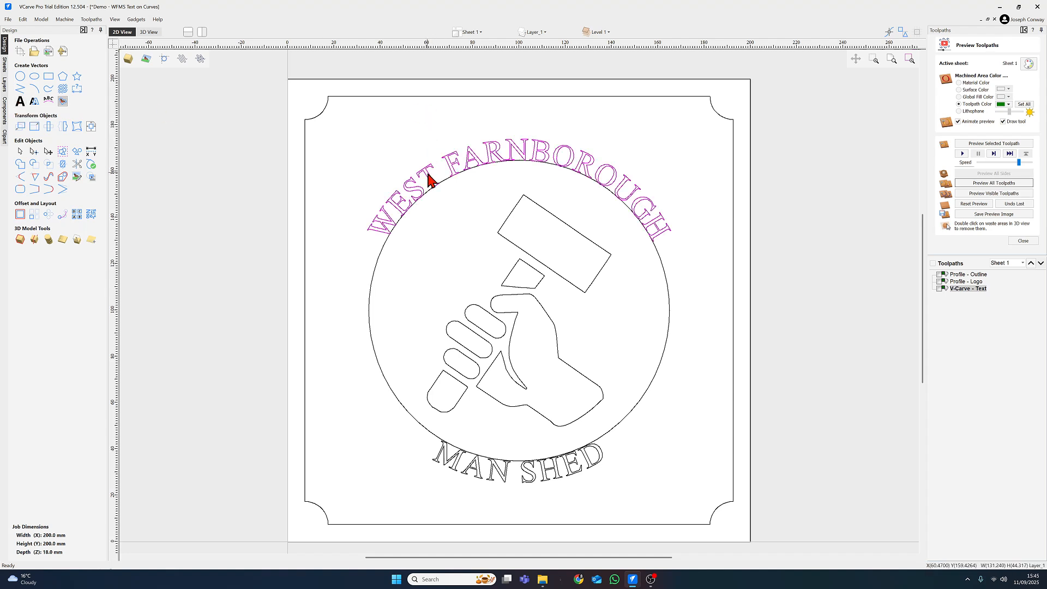
pyautogui.click(20, 103)
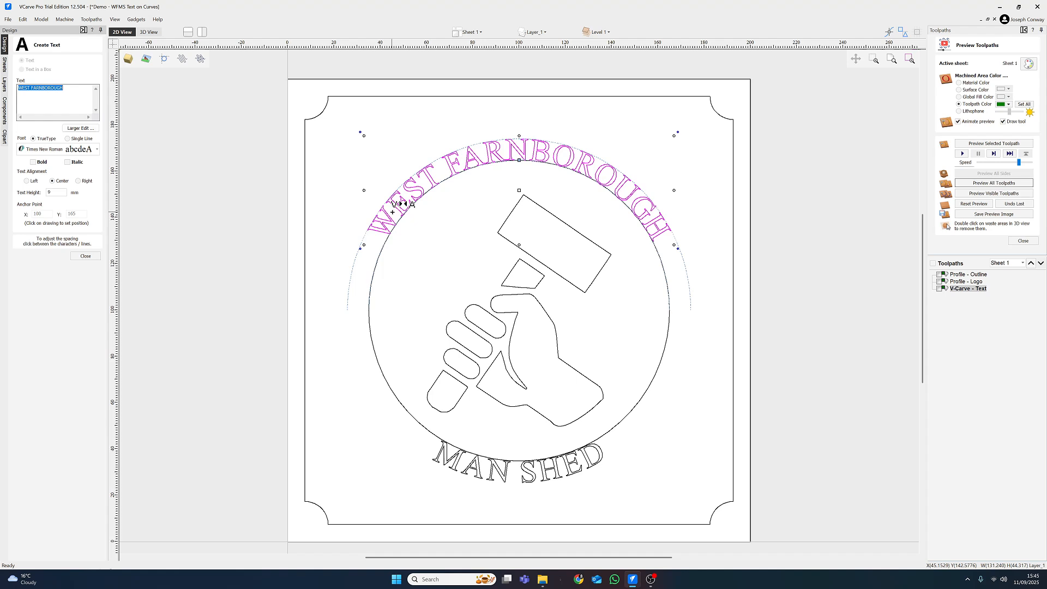
pyautogui.click(393, 212)
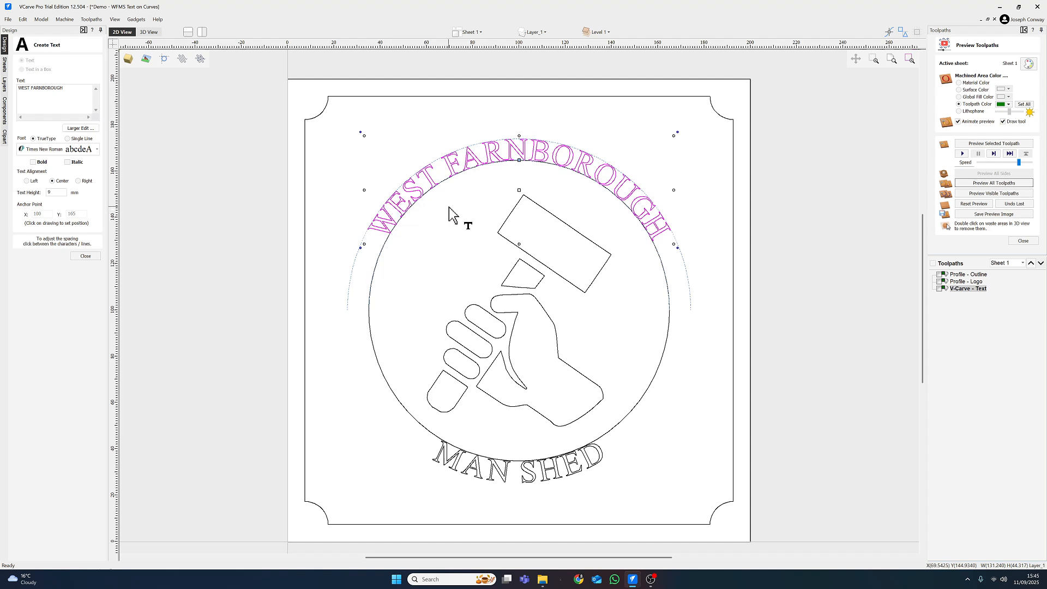
pyautogui.keyDown('shift'); pyautogui.click(410, 196); pyautogui.keyUp('shift')
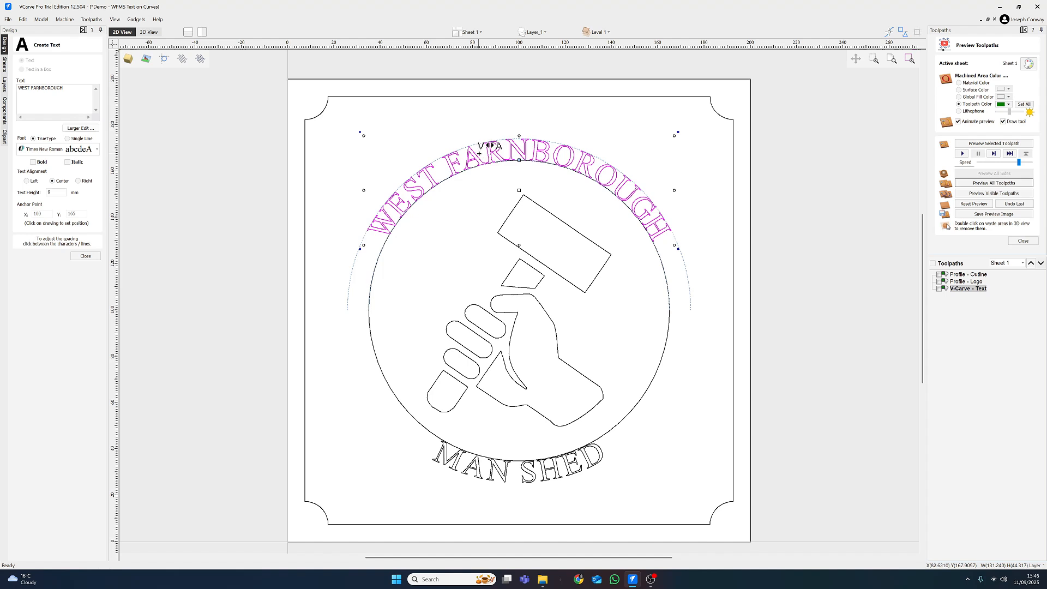
# Step: Widen the gaps between A and R and between R and N in "FARNBOROUGH", then deselect the text
pyautogui.keyDown('shift'); pyautogui.click(479, 154); pyautogui.keyUp('shift')
pyautogui.keyDown('shift'); pyautogui.click(481, 152); pyautogui.keyUp('shift')
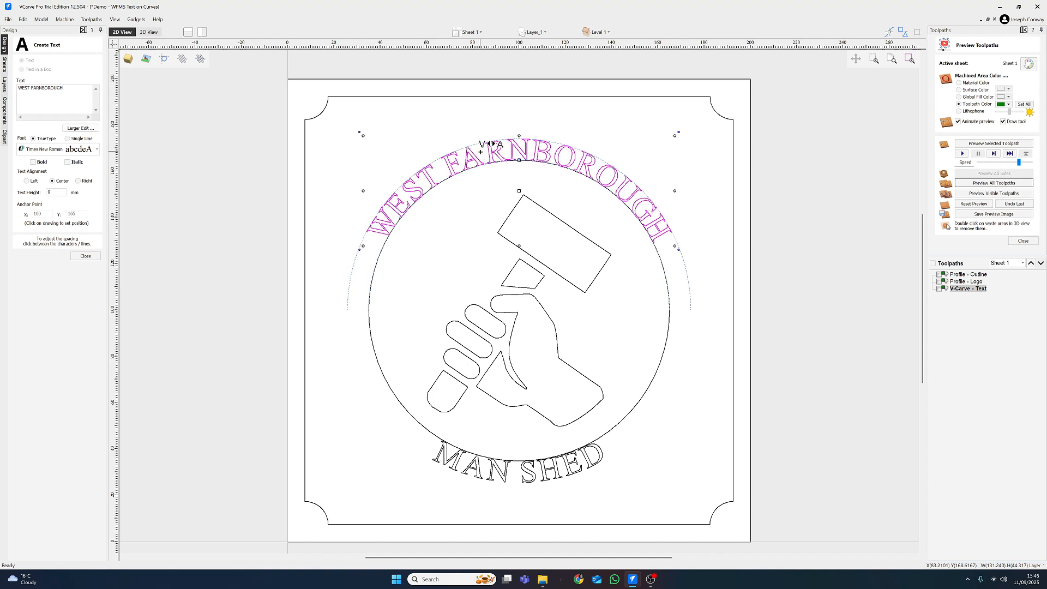
pyautogui.keyDown('shift'); pyautogui.click(481, 152); pyautogui.keyUp('shift')
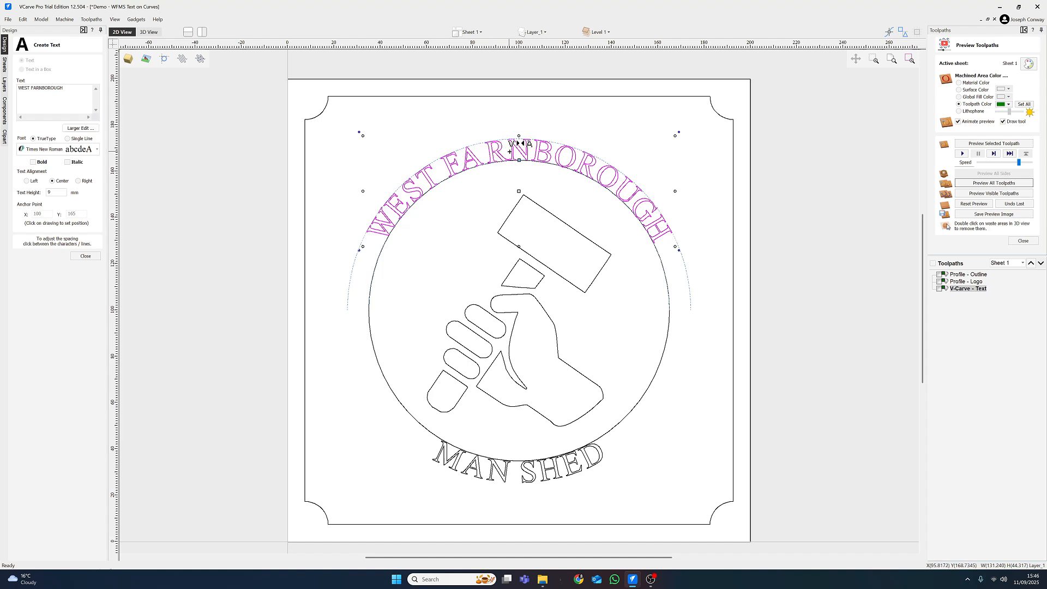
pyautogui.keyDown('shift'); pyautogui.click(508, 152); pyautogui.keyUp('shift')
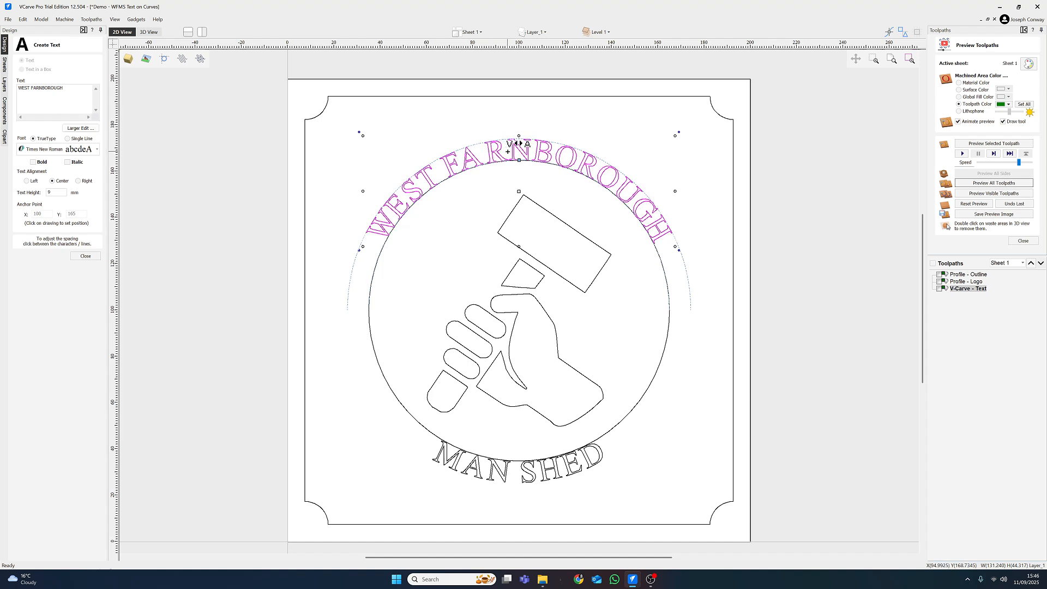
pyautogui.keyDown('shift'); pyautogui.click(508, 151); pyautogui.keyUp('shift')
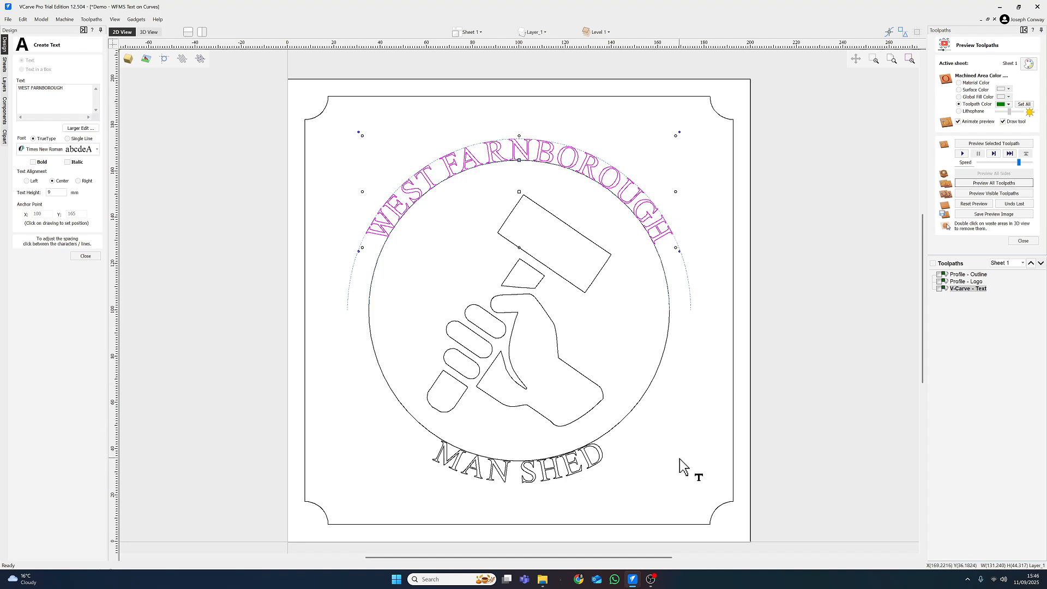
pyautogui.click(705, 251)
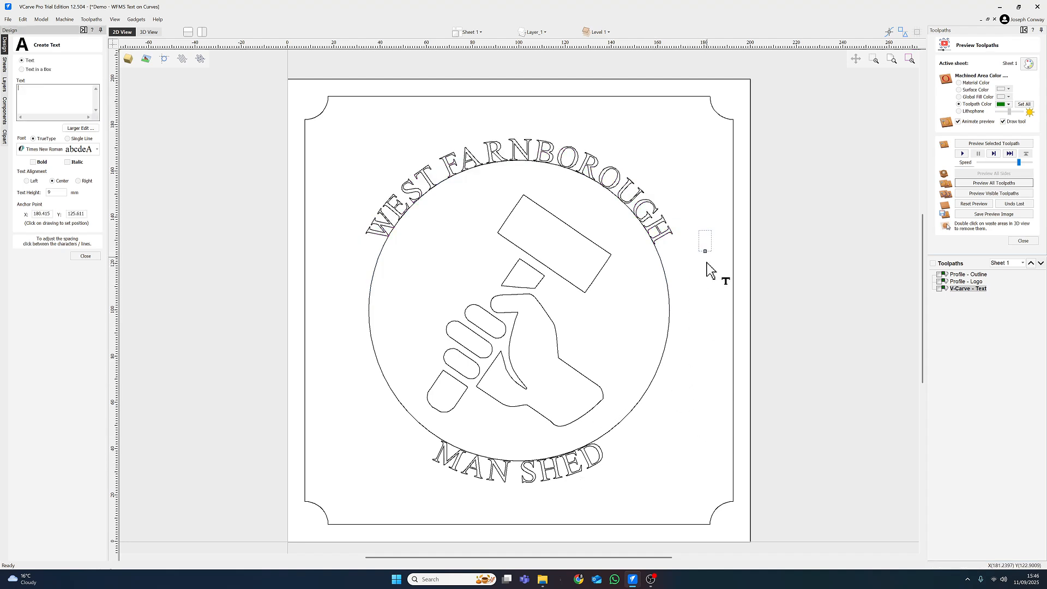
# Step: Adjust the letter spacing between H and E in the curved "MAN SHED" text and finish text editing
pyautogui.click(545, 477)
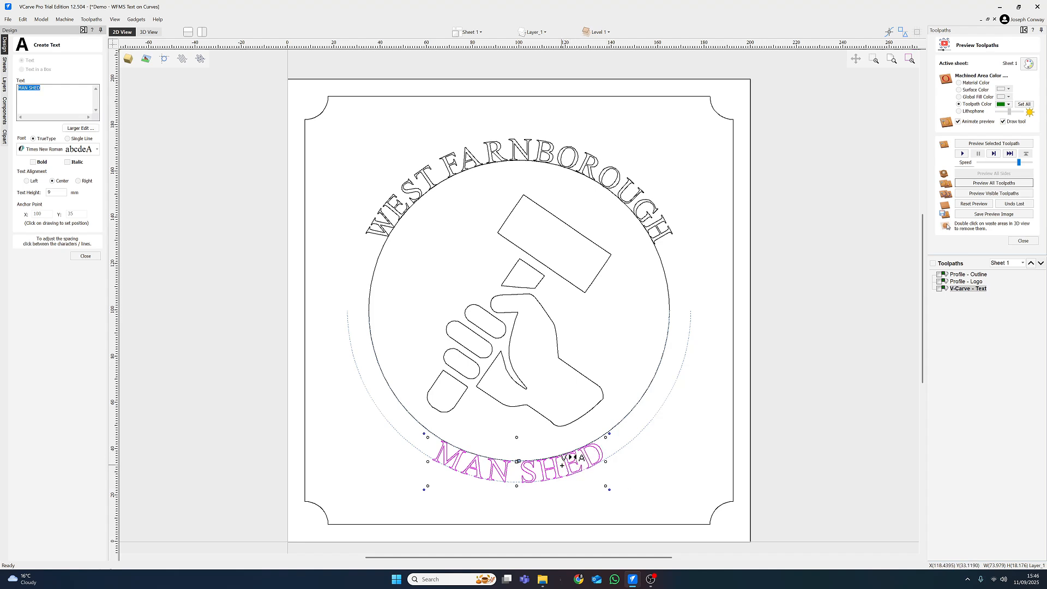
pyautogui.click(572, 457)
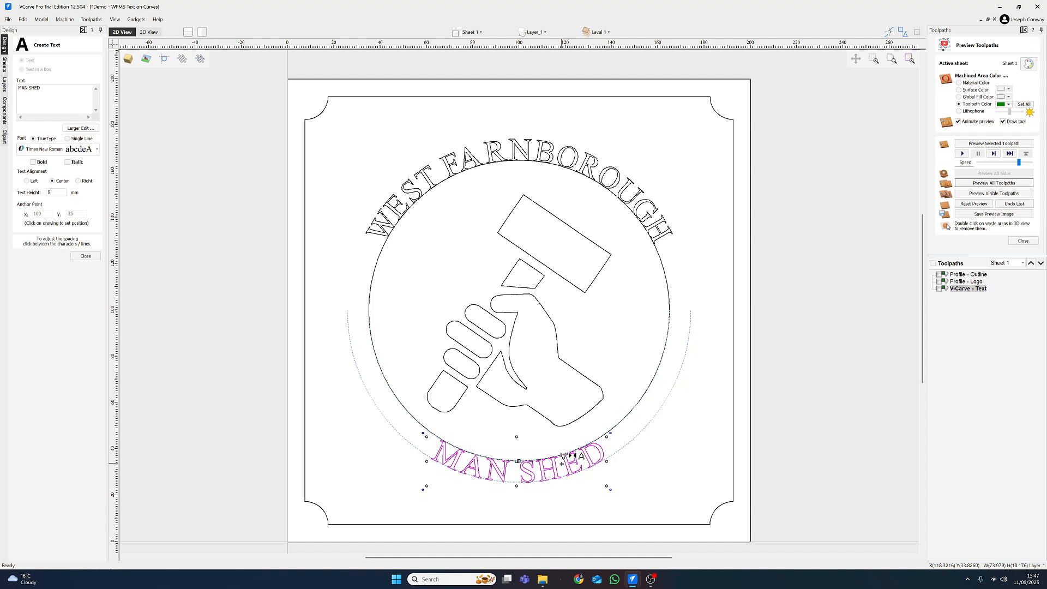
pyautogui.click(662, 479)
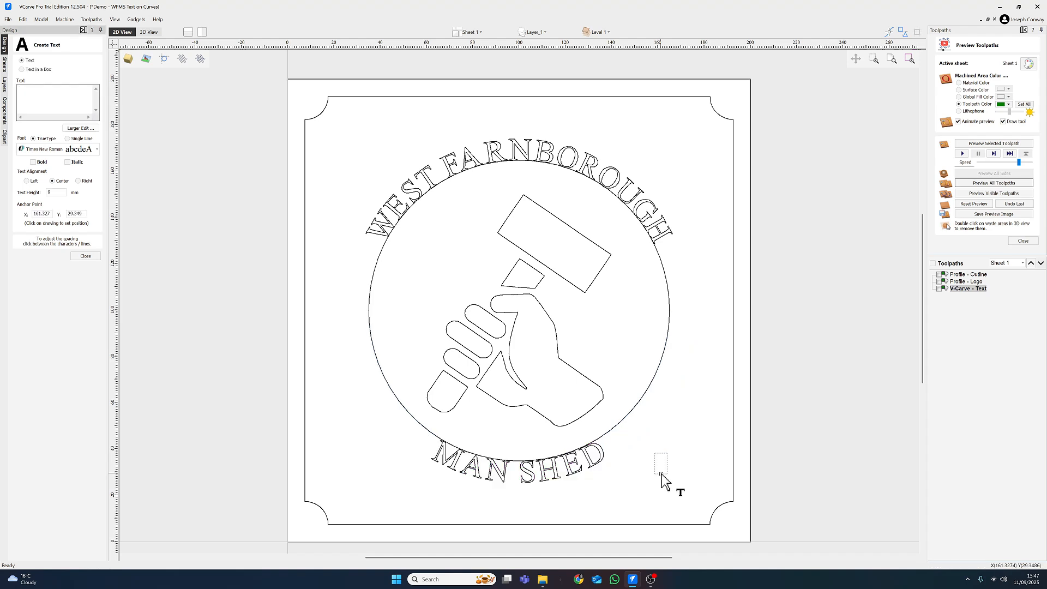
pyautogui.click(92, 258)
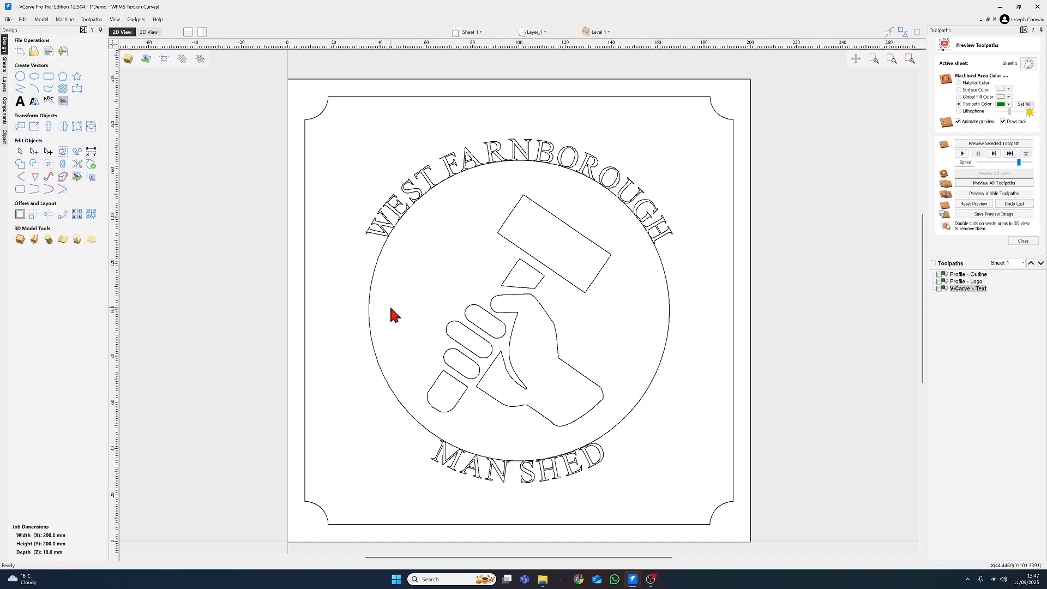
# Step: Delete the upper and lower guide arcs of the circle, keeping the curved text
pyautogui.click(375, 268)
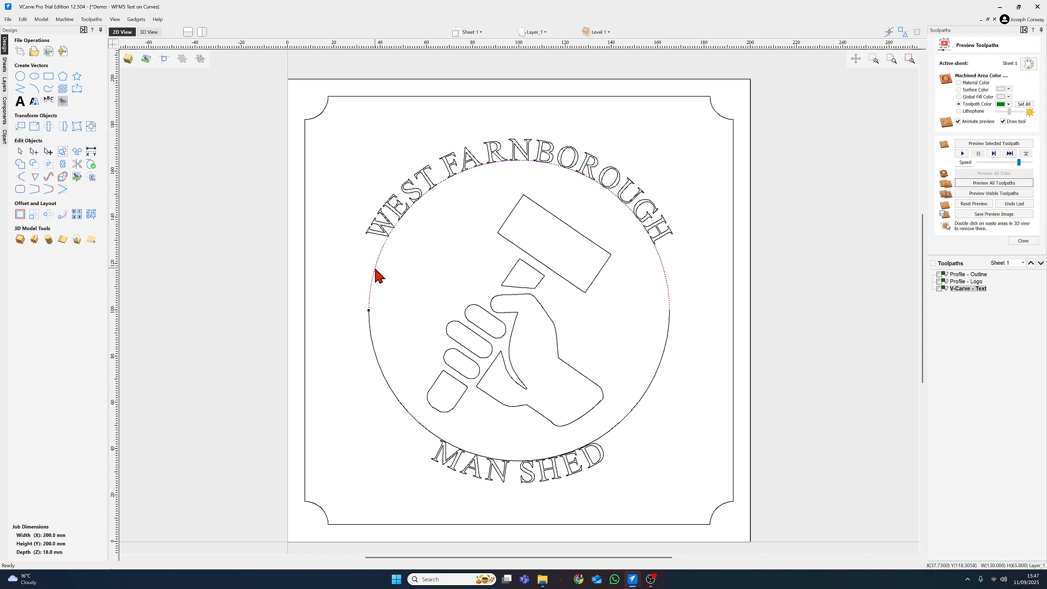
pyautogui.press('Delete')
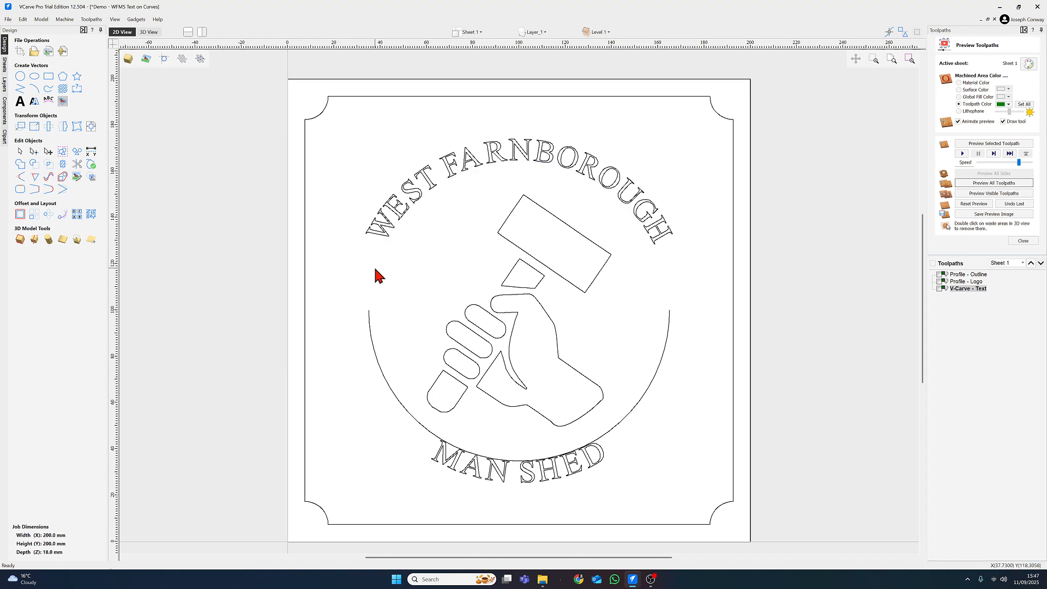
pyautogui.click(398, 401)
pyautogui.press('Delete')
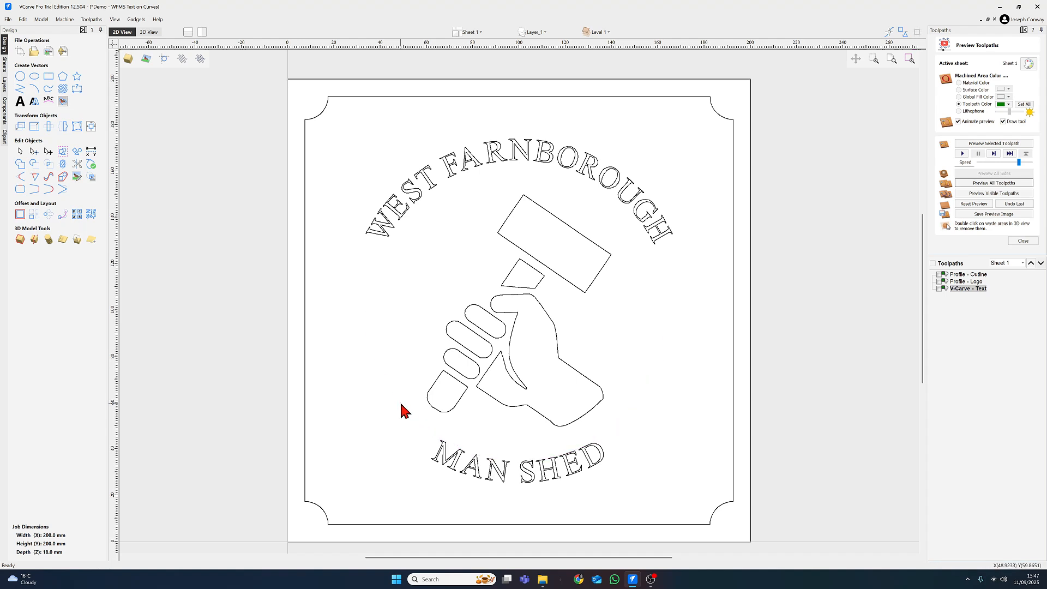